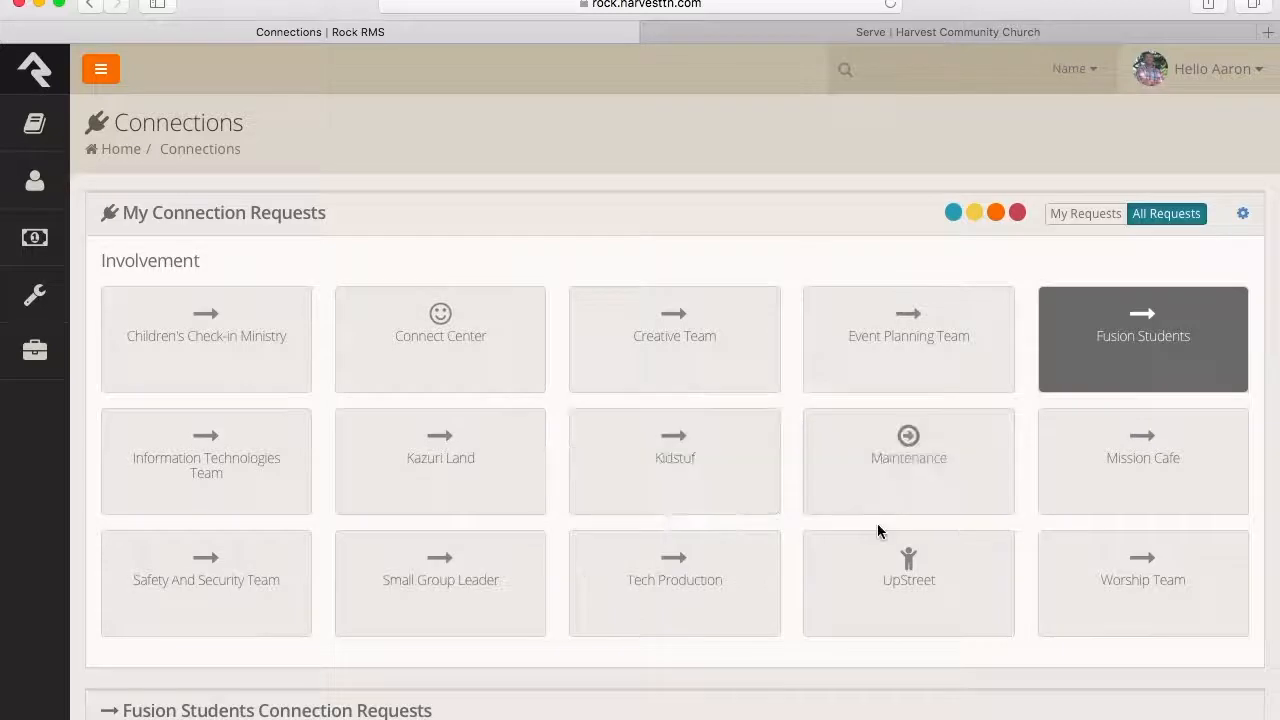
- Start a new connection request for the Fusion Students opportunity
{"action": "scroll", "coordinate": [726, 541], "scroll_direction": "down", "scroll_amount": 3}
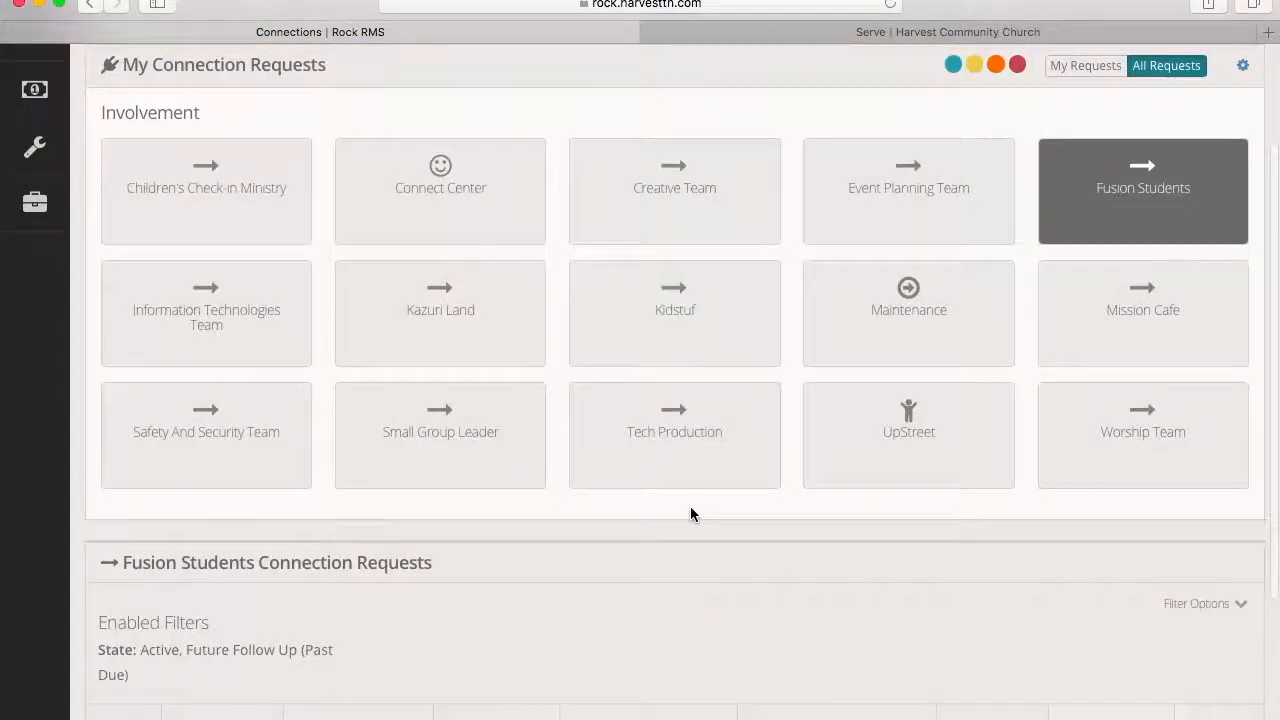
{"action": "scroll", "coordinate": [749, 372], "scroll_direction": "down", "scroll_amount": 1}
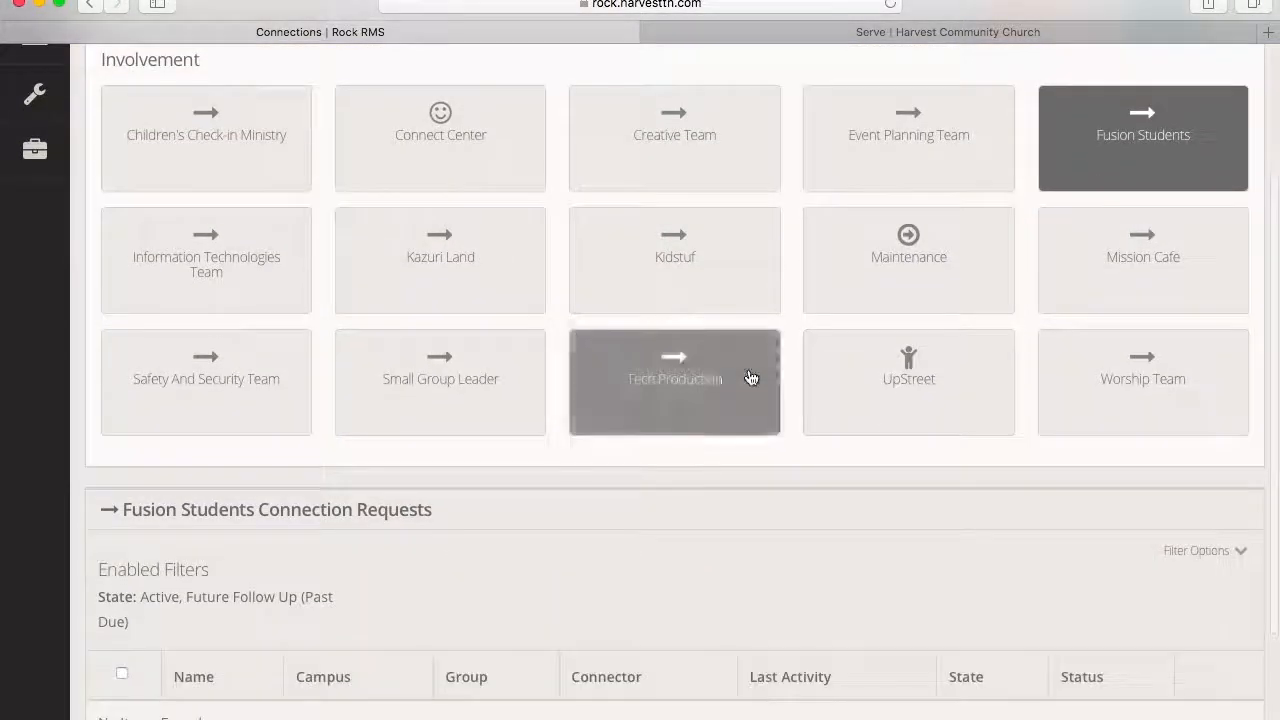
{"action": "scroll", "coordinate": [750, 378], "scroll_direction": "down", "scroll_amount": 1}
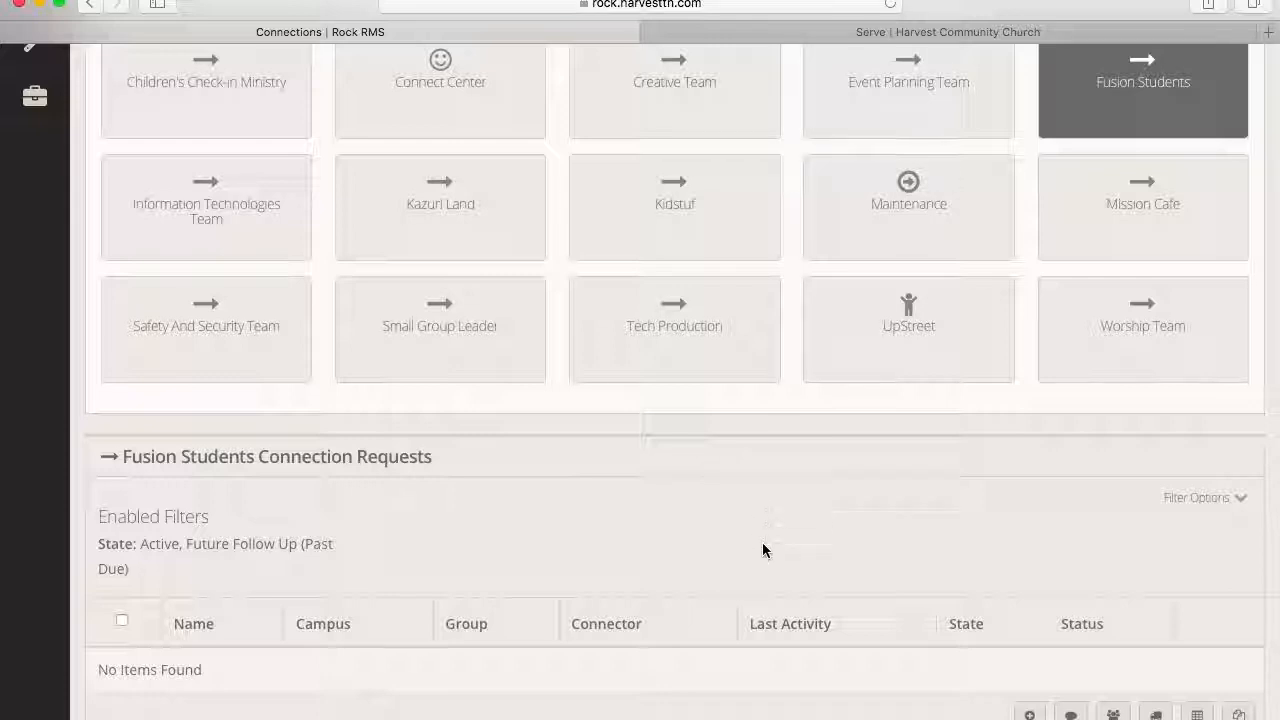
{"action": "left_click", "coordinate": [1028, 714]}
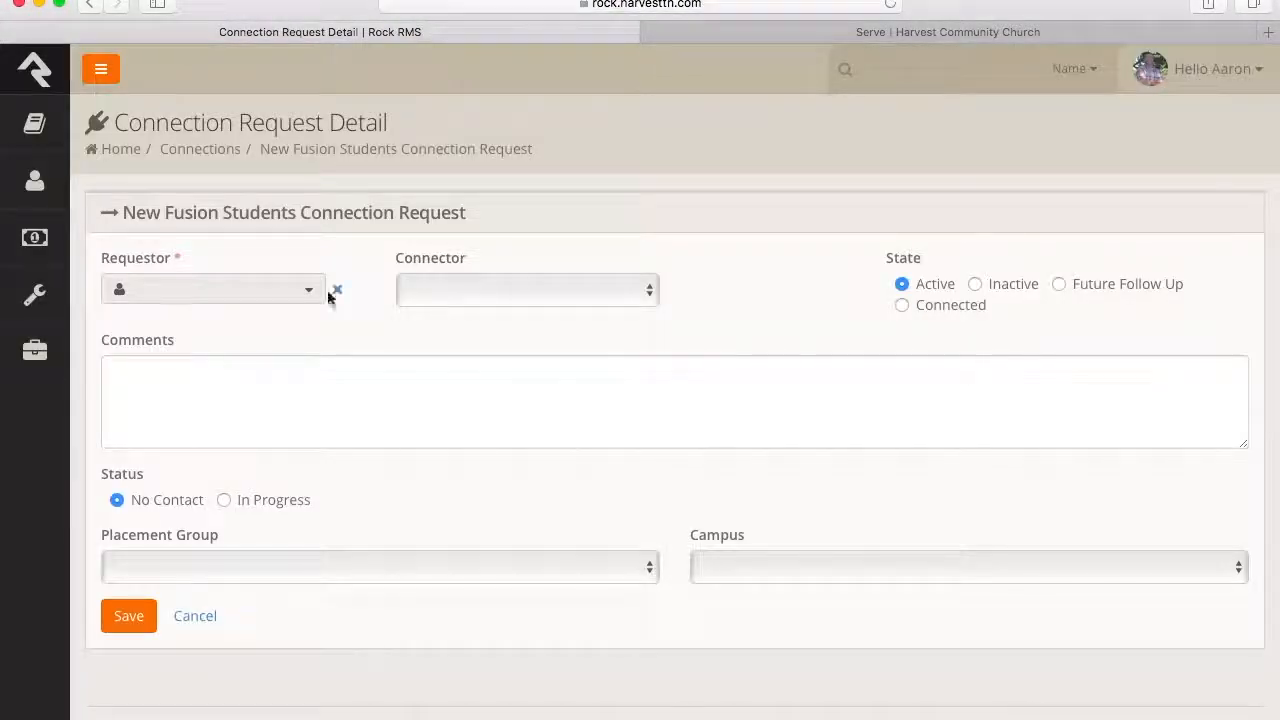
- Search for the requestor by last name and select the matching person for the new request
{"action": "left_click", "coordinate": [309, 291]}
{"action": "type", "text": "b"}
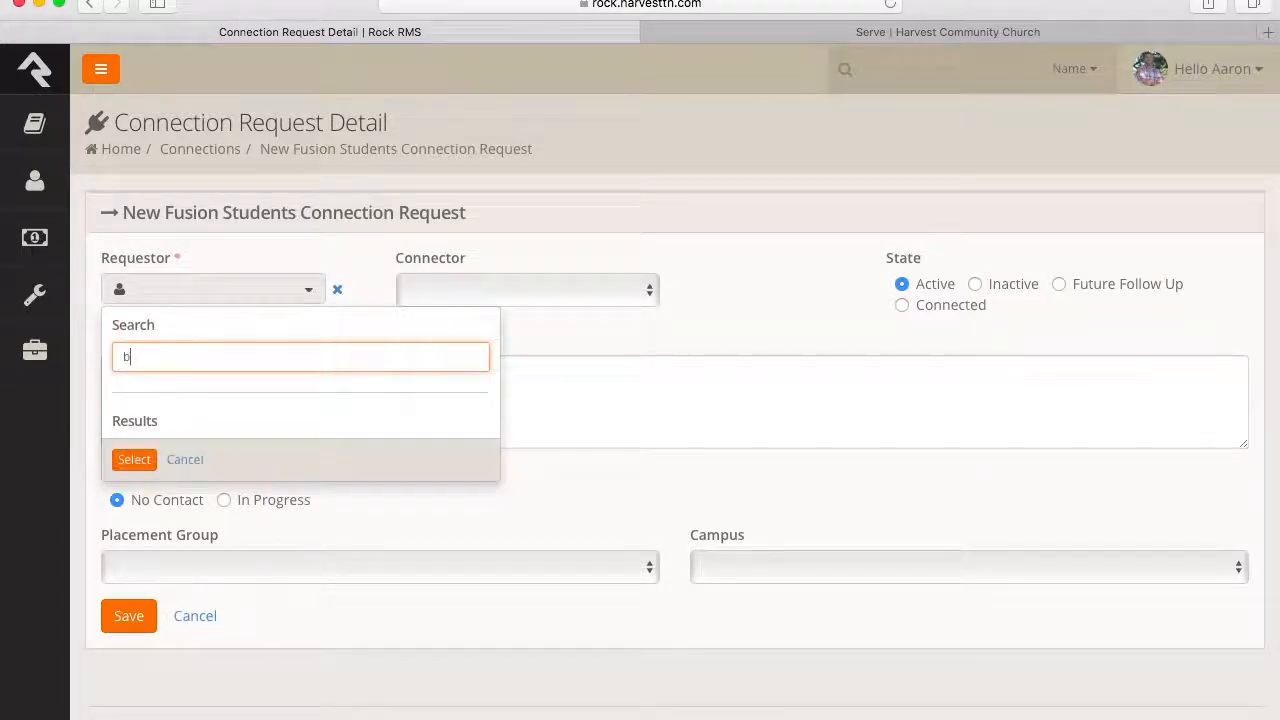
{"action": "type", "text": "ub"}
{"action": "key", "text": "BackSpace"}
{"action": "type", "text": "dler"}
{"action": "key", "text": "BackSpace"}
{"action": "key", "text": "BackSpace"}
{"action": "key", "text": "BackSpace"}
{"action": "key", "text": "BackSpace"}
{"action": "key", "text": "BackSpace"}
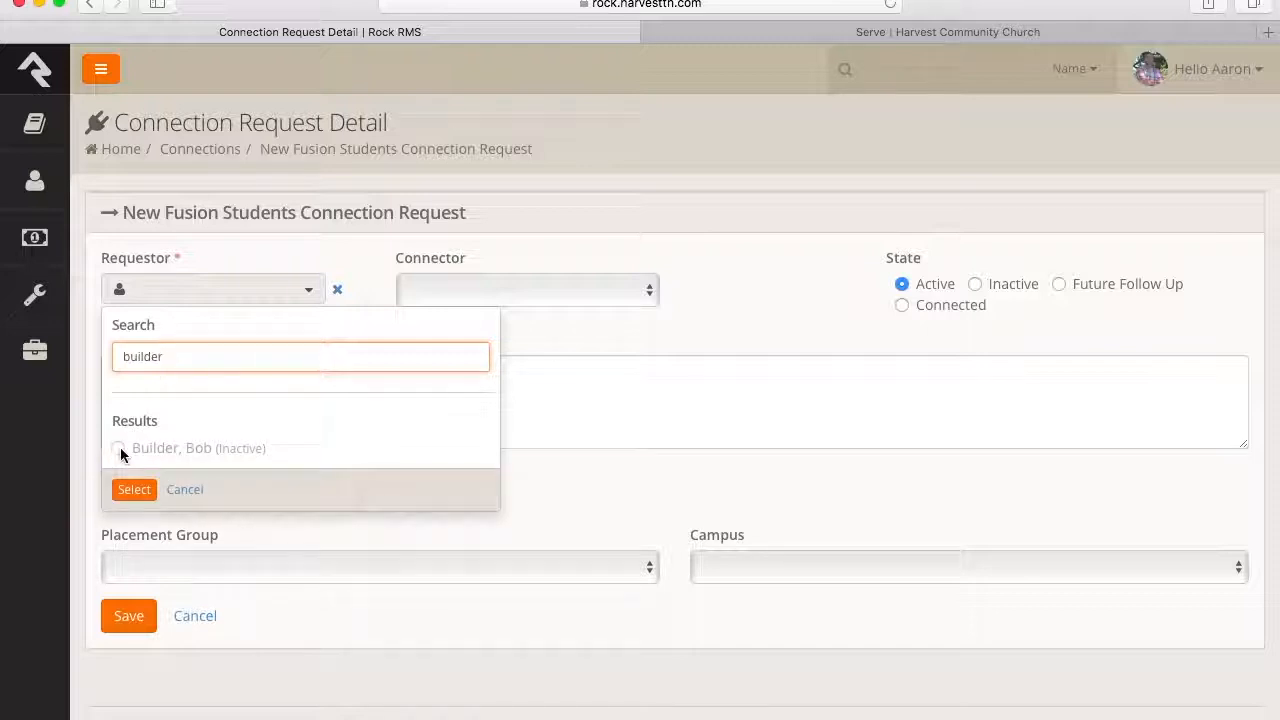
{"action": "left_click", "coordinate": [120, 450]}
{"action": "left_click", "coordinate": [132, 578]}
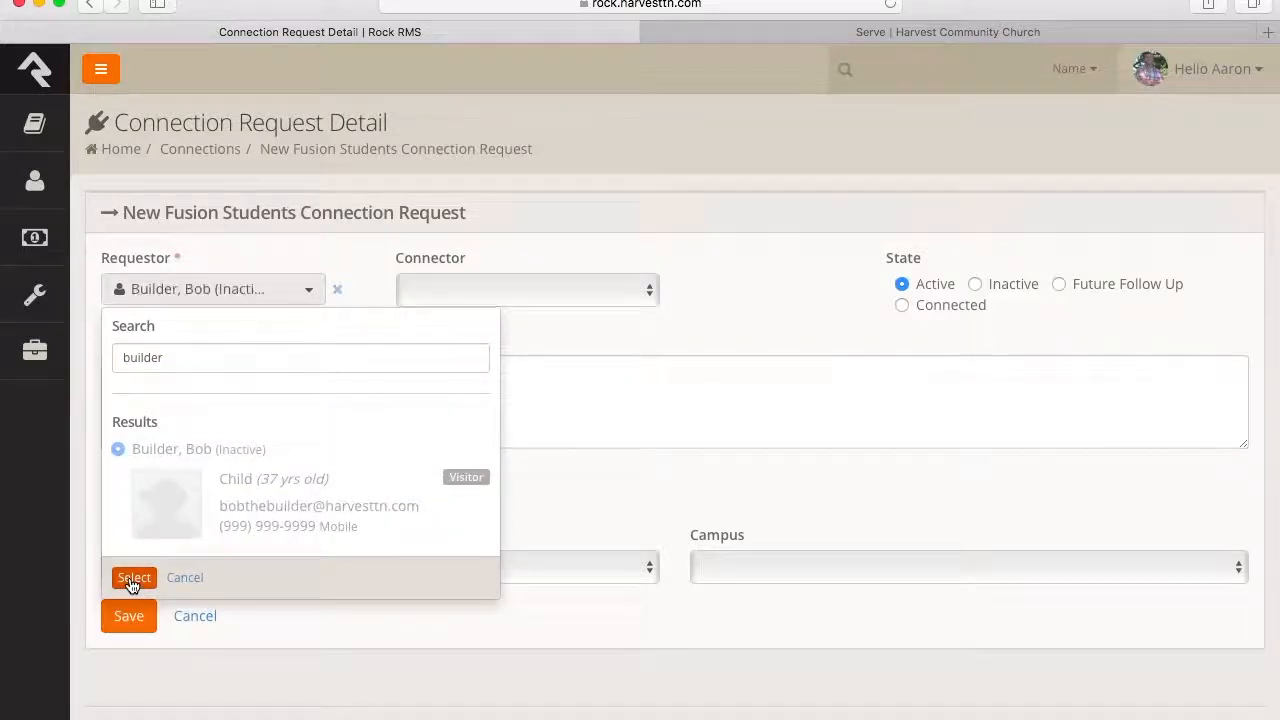
- Assign a staff member as the request's connector and enter the comment "I like dodge ball and food"
{"action": "left_click", "coordinate": [245, 401]}
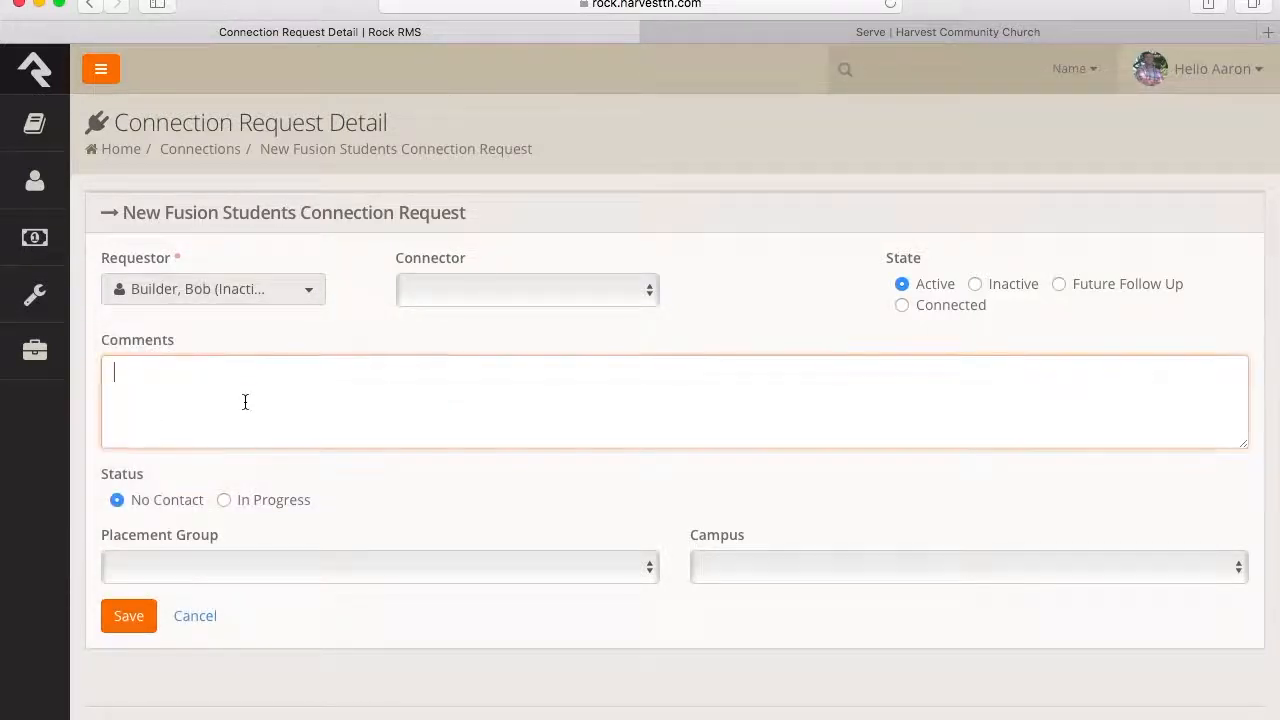
{"action": "left_click", "coordinate": [499, 288]}
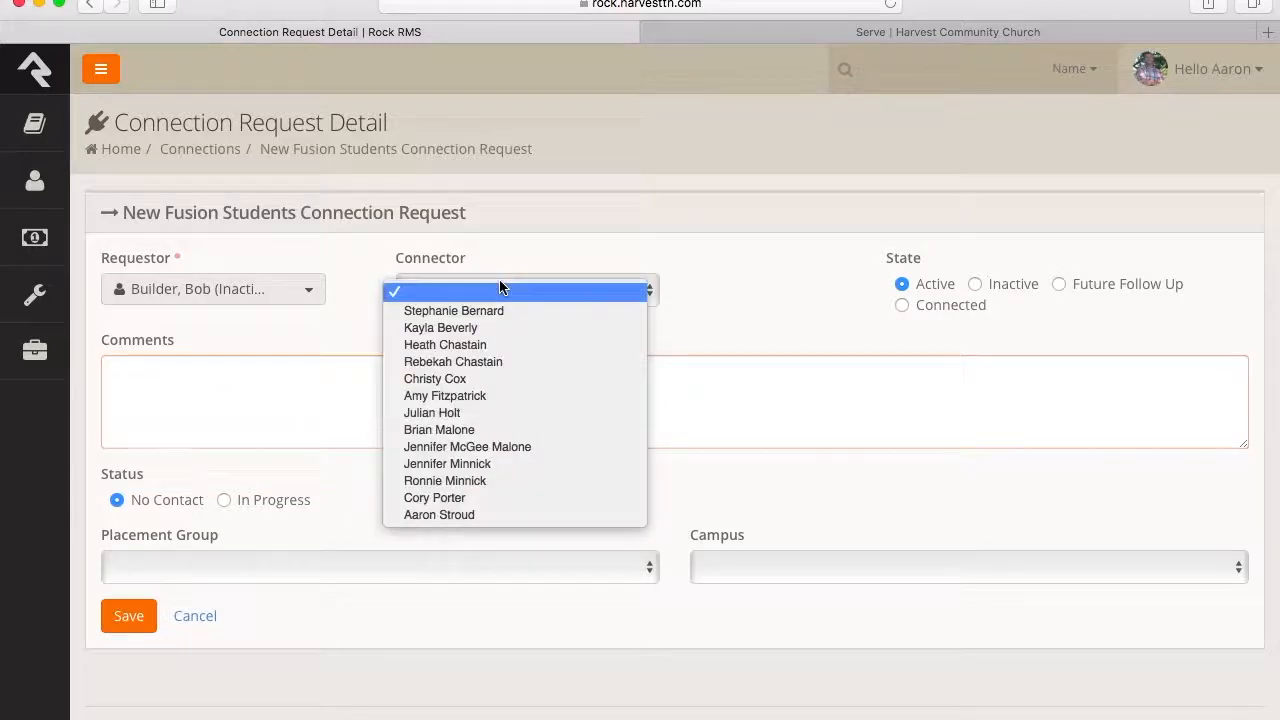
{"action": "left_click", "coordinate": [474, 513]}
{"action": "left_click", "coordinate": [343, 410]}
{"action": "type", "text": "I like dodge ball and food"}
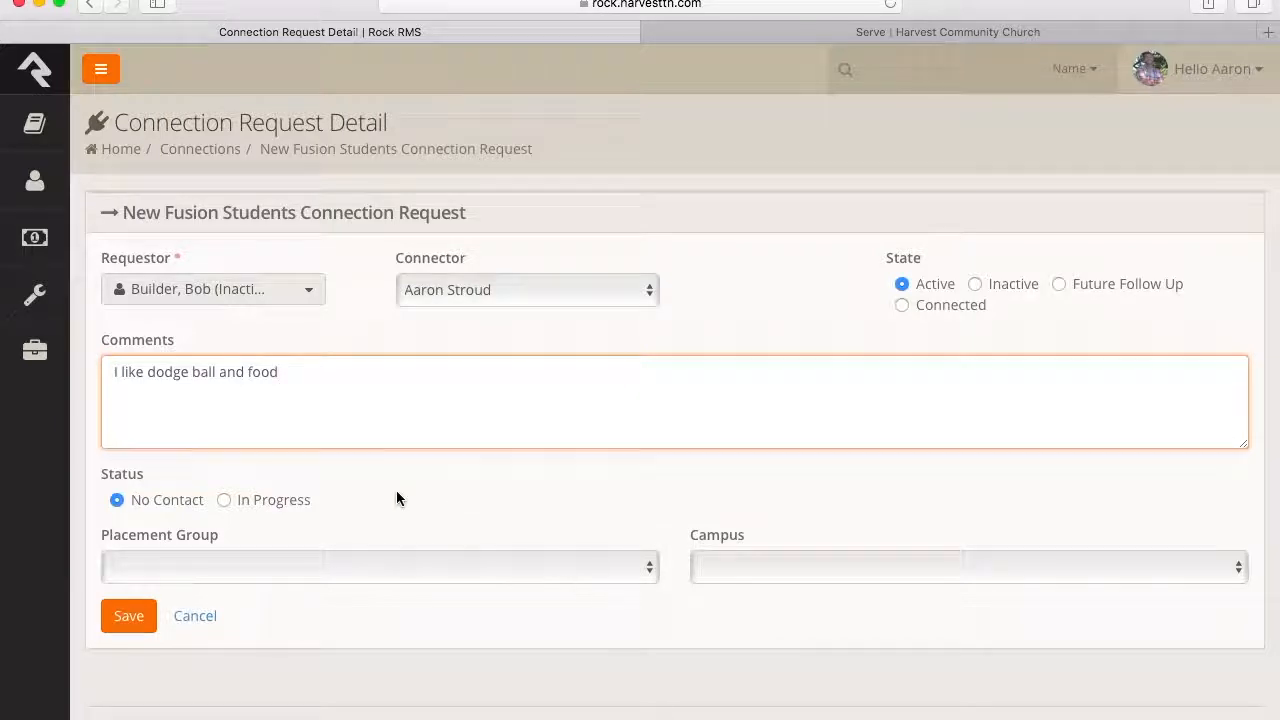
- Set the placement group to Fusion Volunteers (No Campus), leave the campus blank, and save the request
{"action": "left_click", "coordinate": [629, 561]}
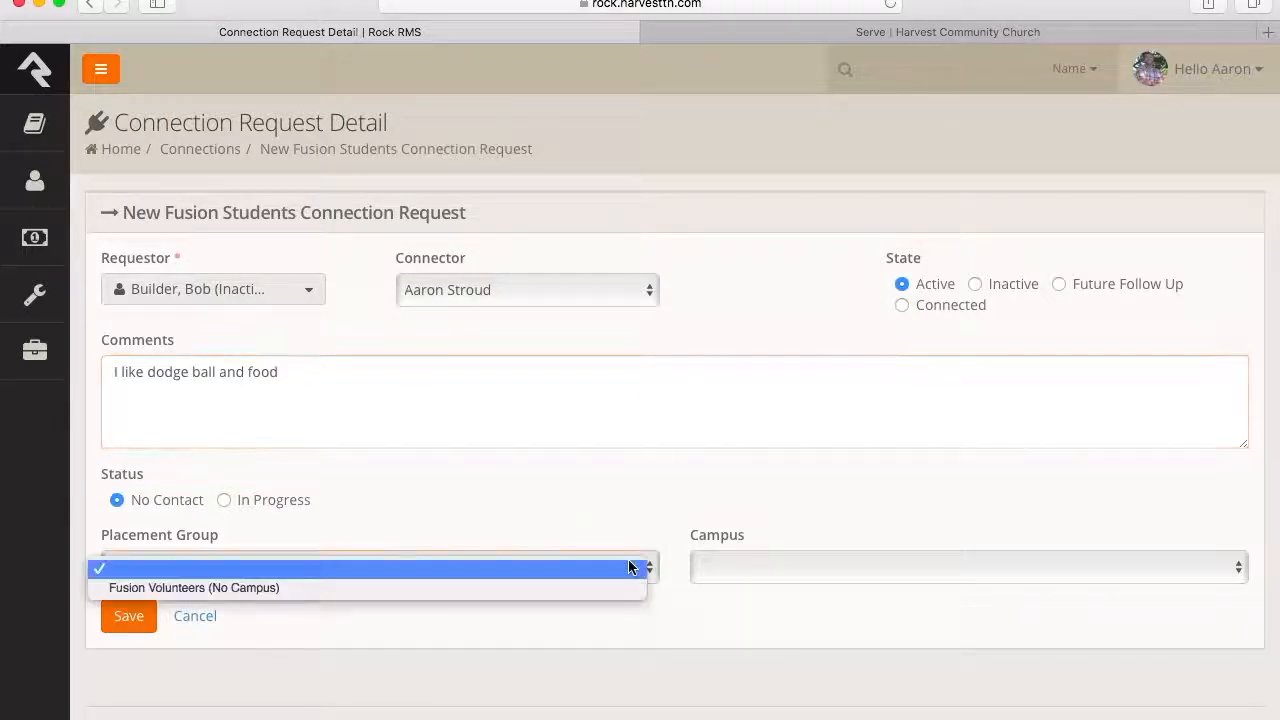
{"action": "left_click", "coordinate": [579, 586]}
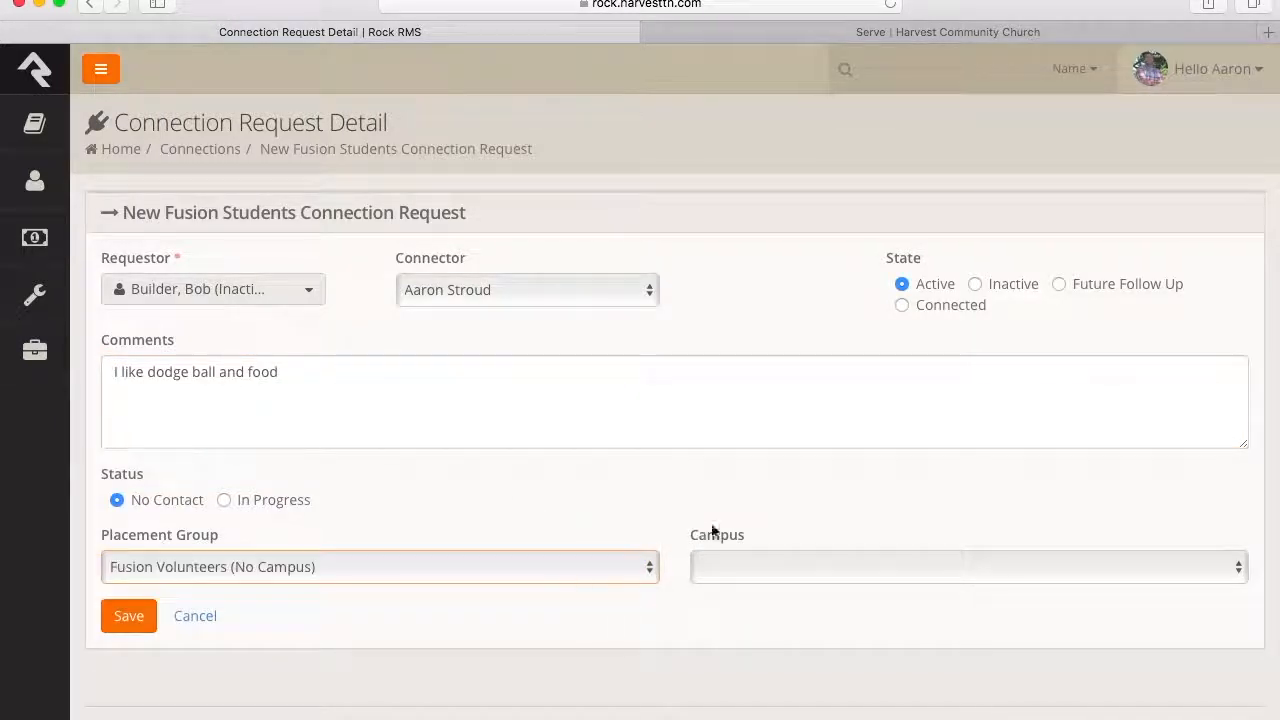
{"action": "left_click", "coordinate": [786, 566]}
{"action": "left_click", "coordinate": [713, 537]}
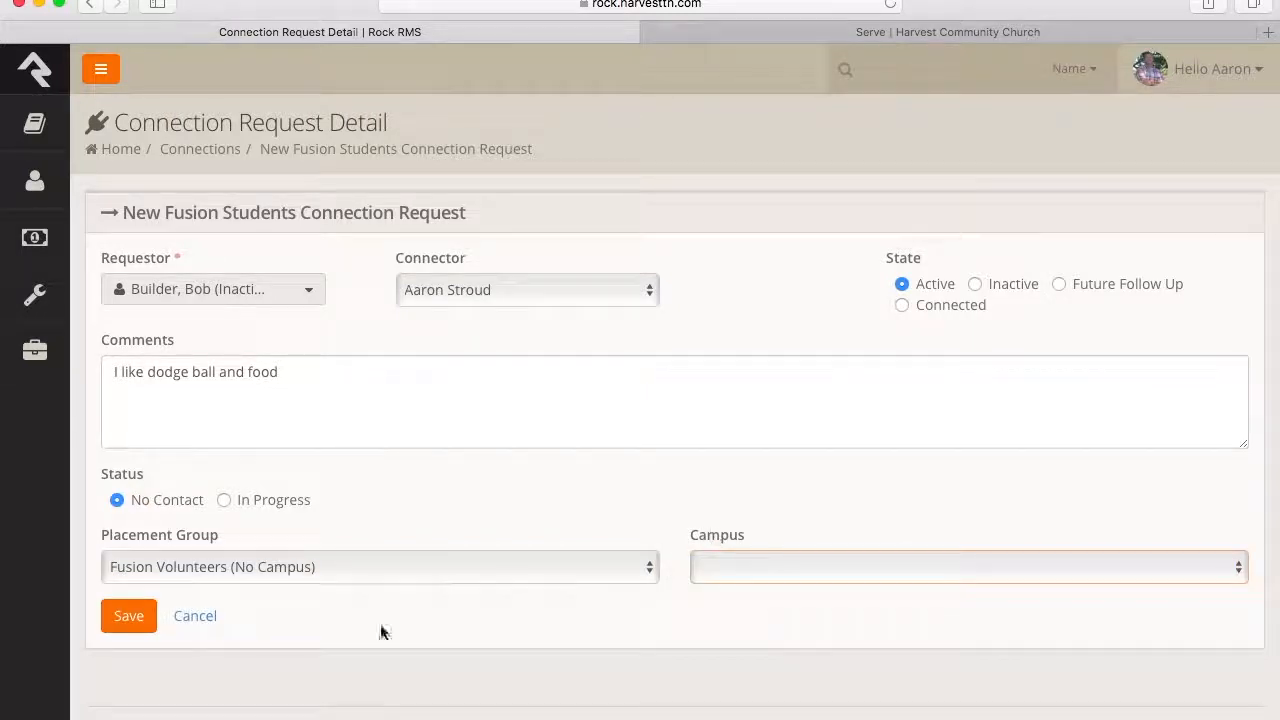
{"action": "left_click", "coordinate": [128, 622]}
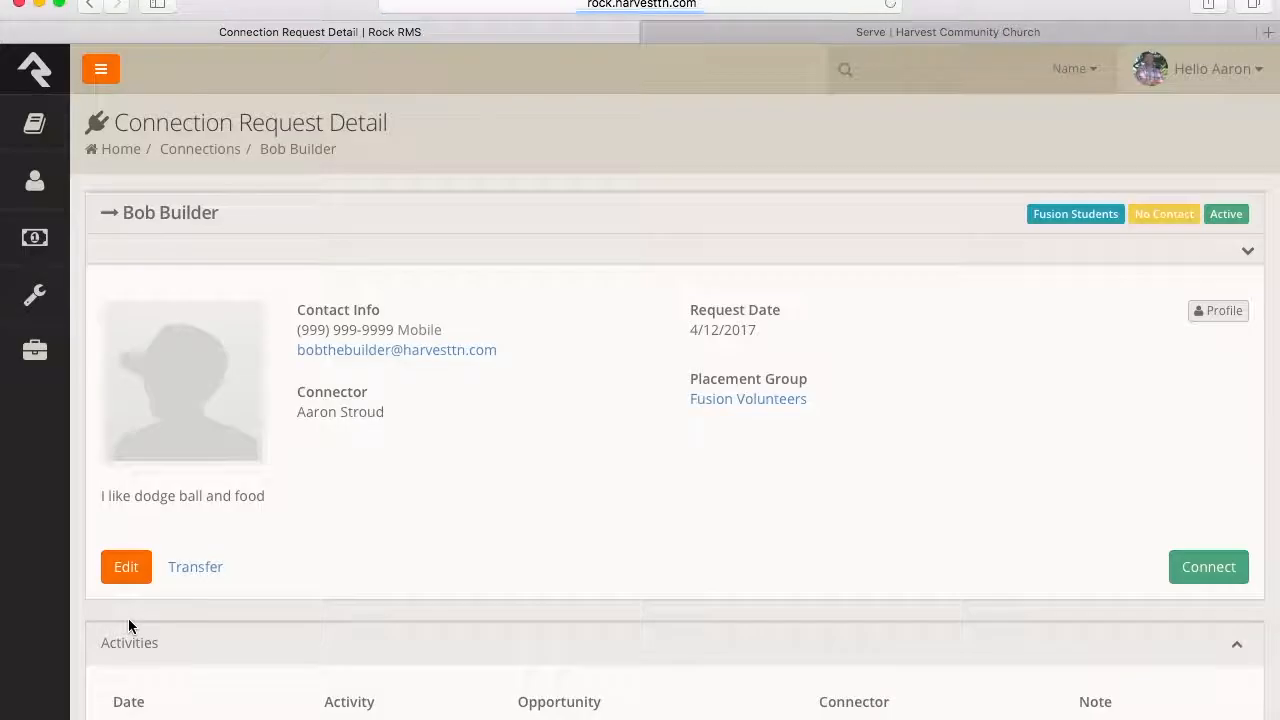
- Edit the saved request to try the Future Follow Up state and its date calendar, then save it with the state returned to Active
{"action": "scroll", "coordinate": [494, 614], "scroll_direction": "down", "scroll_amount": 3}
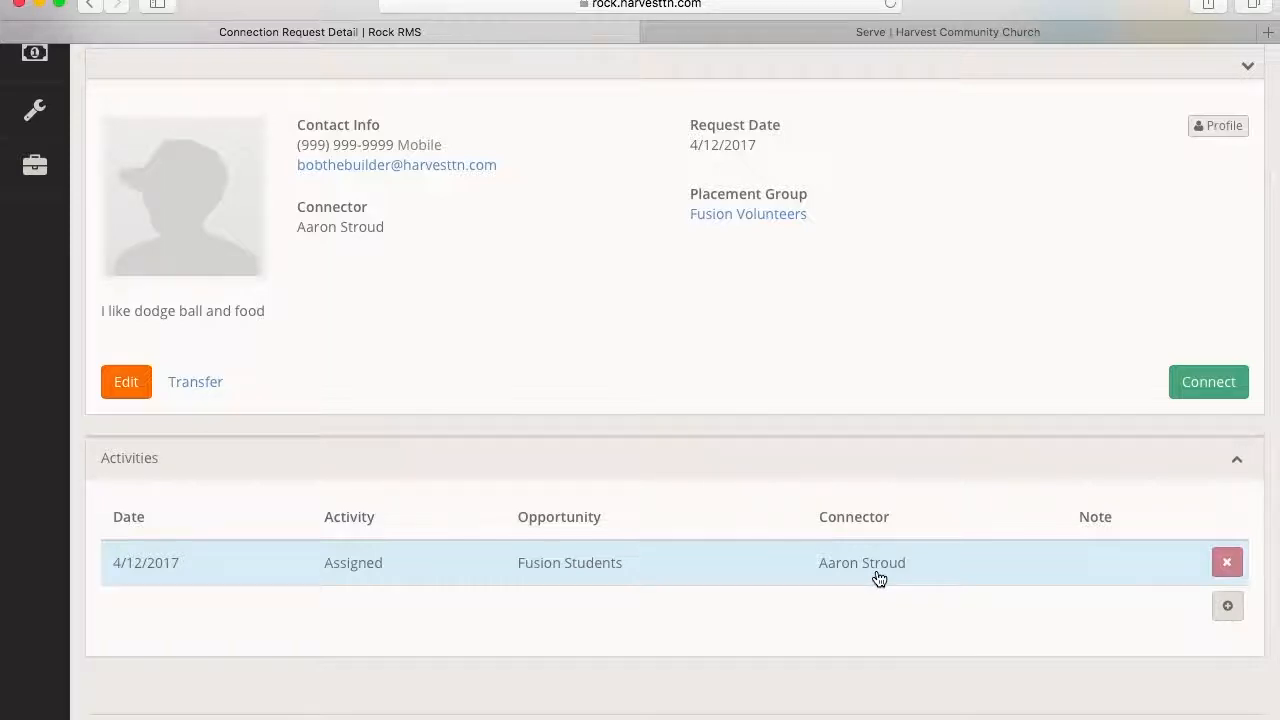
{"action": "scroll", "coordinate": [605, 468], "scroll_direction": "up", "scroll_amount": 2}
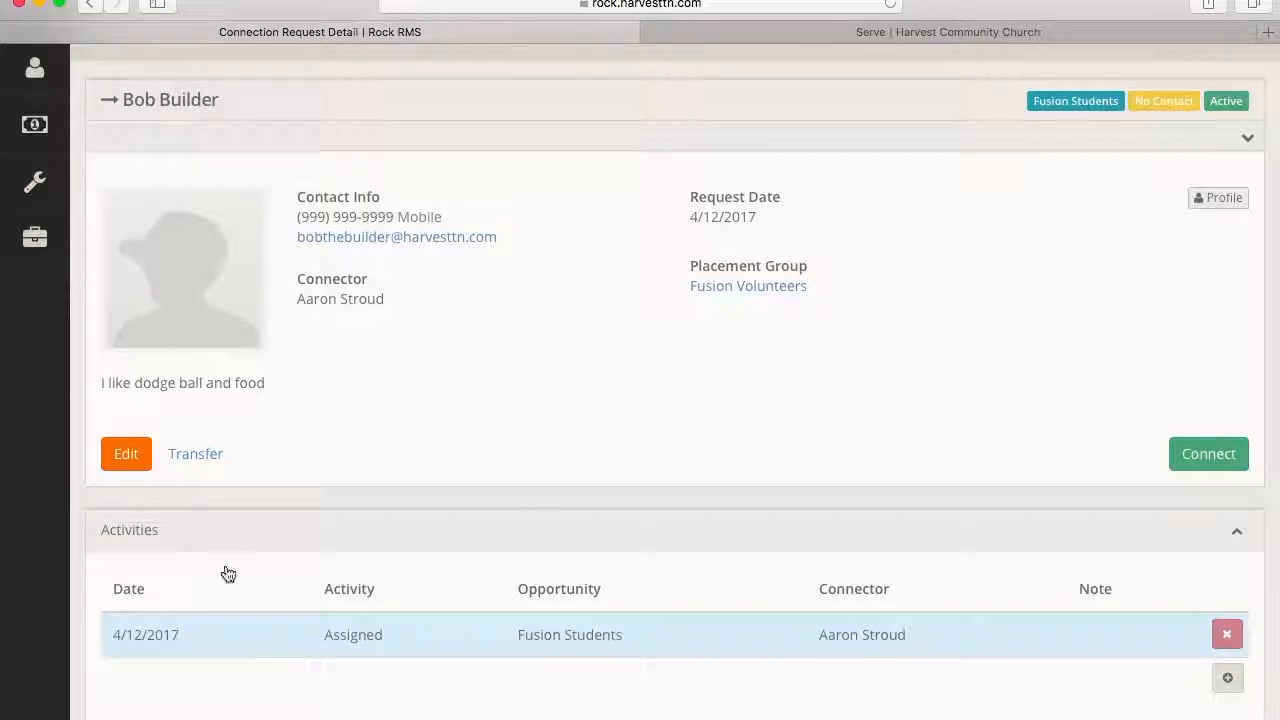
{"action": "left_click", "coordinate": [126, 458]}
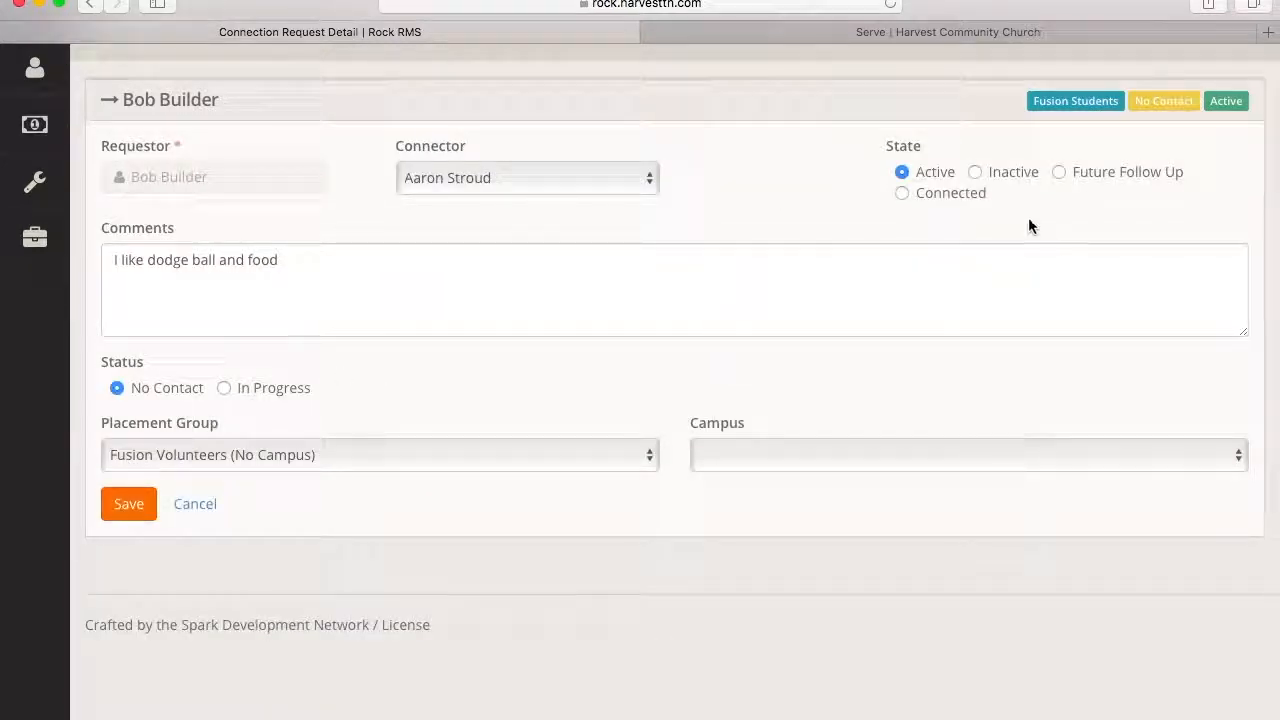
{"action": "left_click", "coordinate": [1096, 176]}
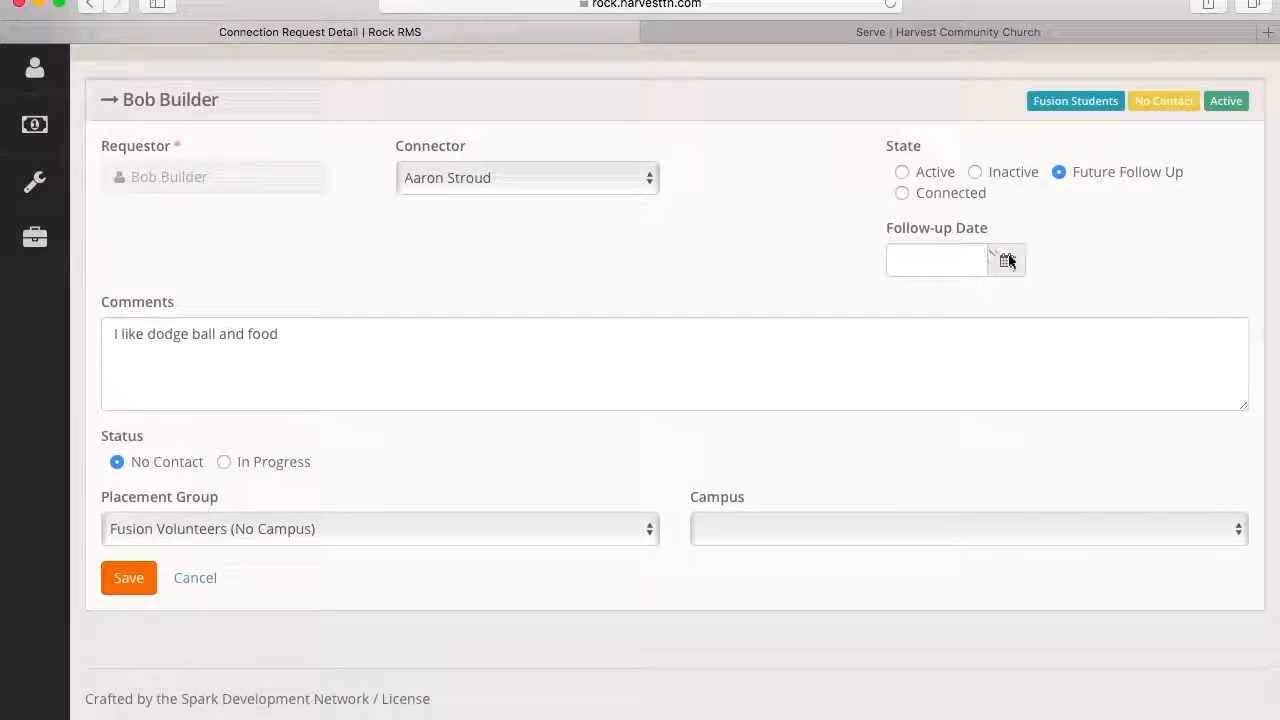
{"action": "left_click", "coordinate": [1006, 260]}
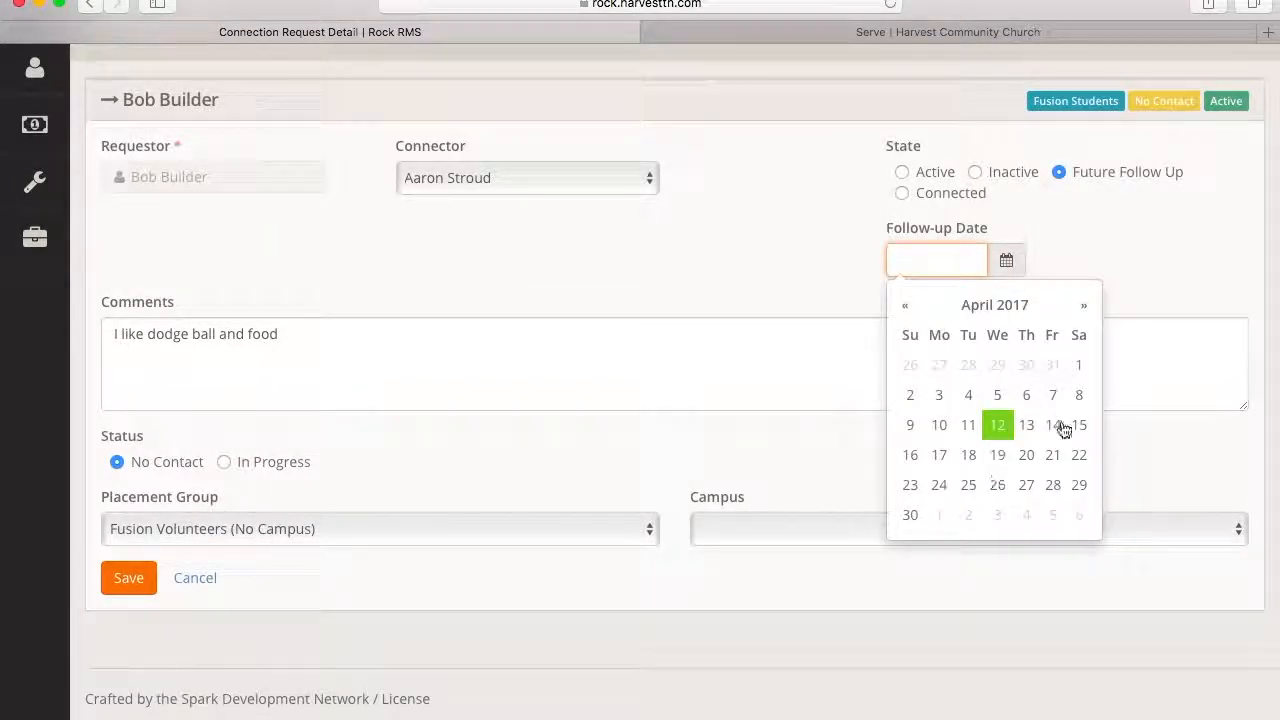
{"action": "left_click", "coordinate": [1084, 306]}
{"action": "left_click", "coordinate": [1084, 306]}
{"action": "left_click", "coordinate": [1084, 306]}
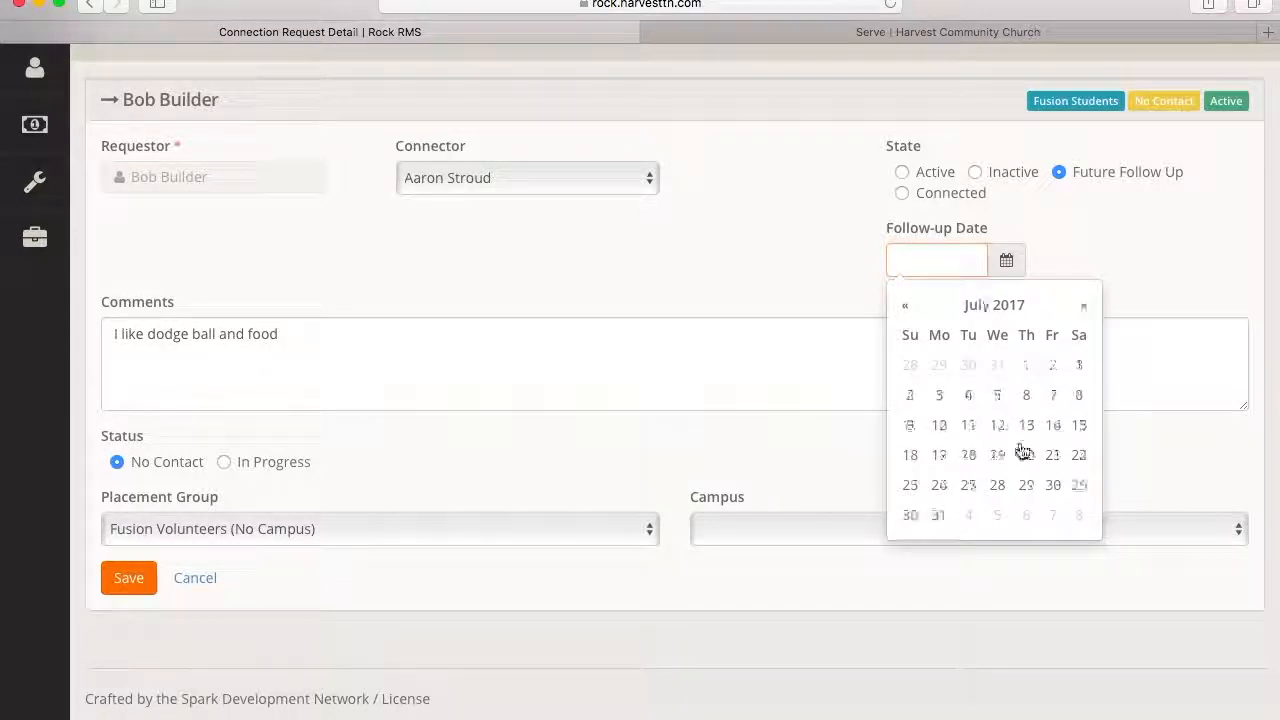
{"action": "left_click", "coordinate": [1148, 246]}
{"action": "left_click", "coordinate": [930, 184]}
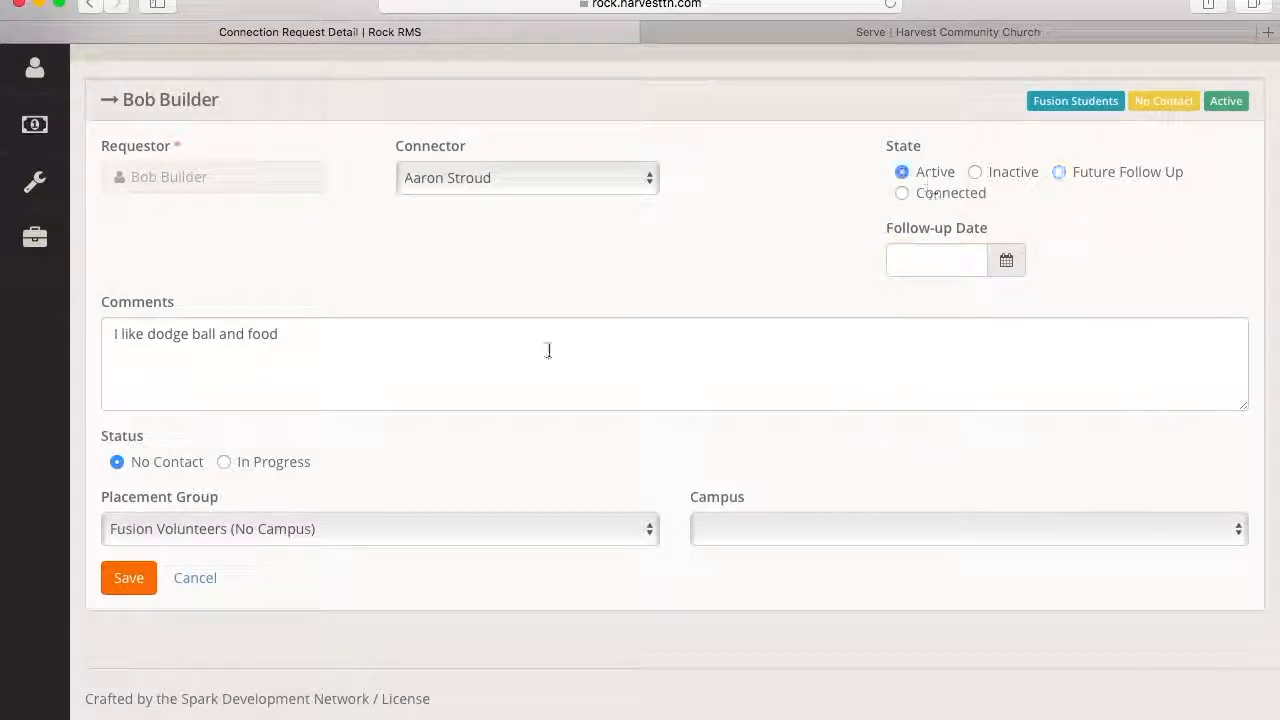
{"action": "left_click", "coordinate": [136, 508]}
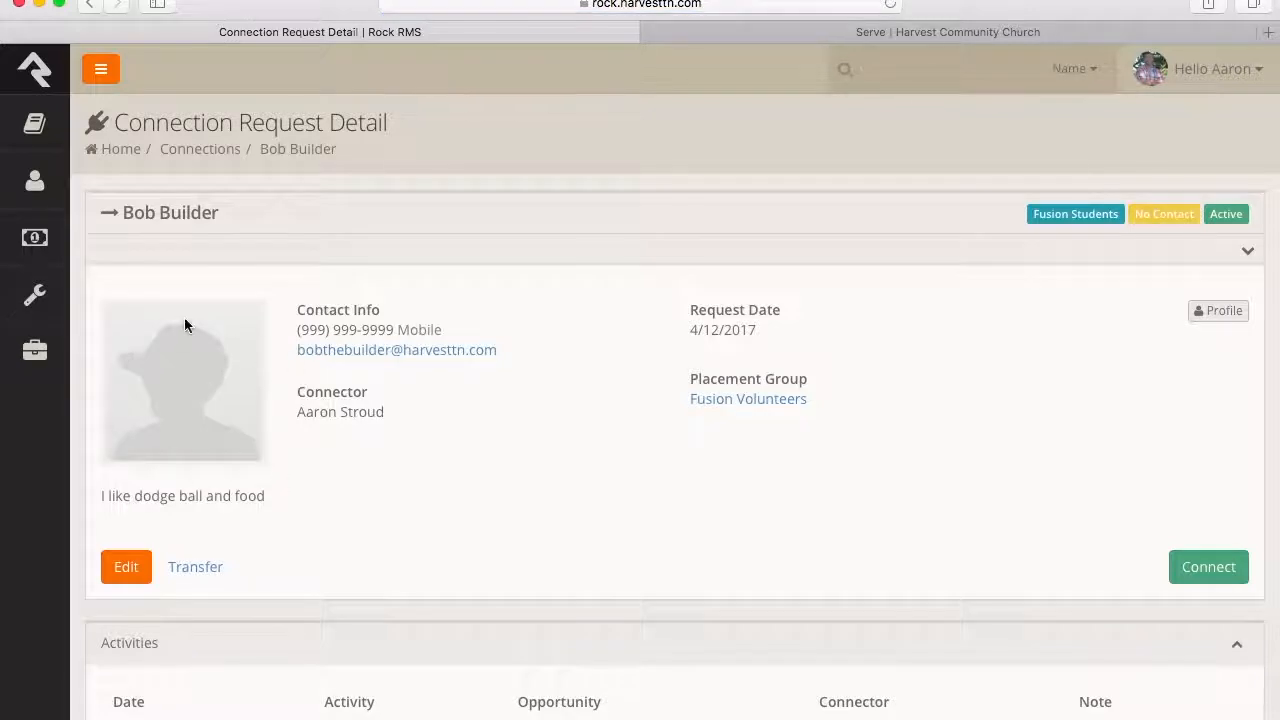
- Return to the Connections overview and open the new request from the Fusion Students request list
{"action": "left_click", "coordinate": [214, 150]}
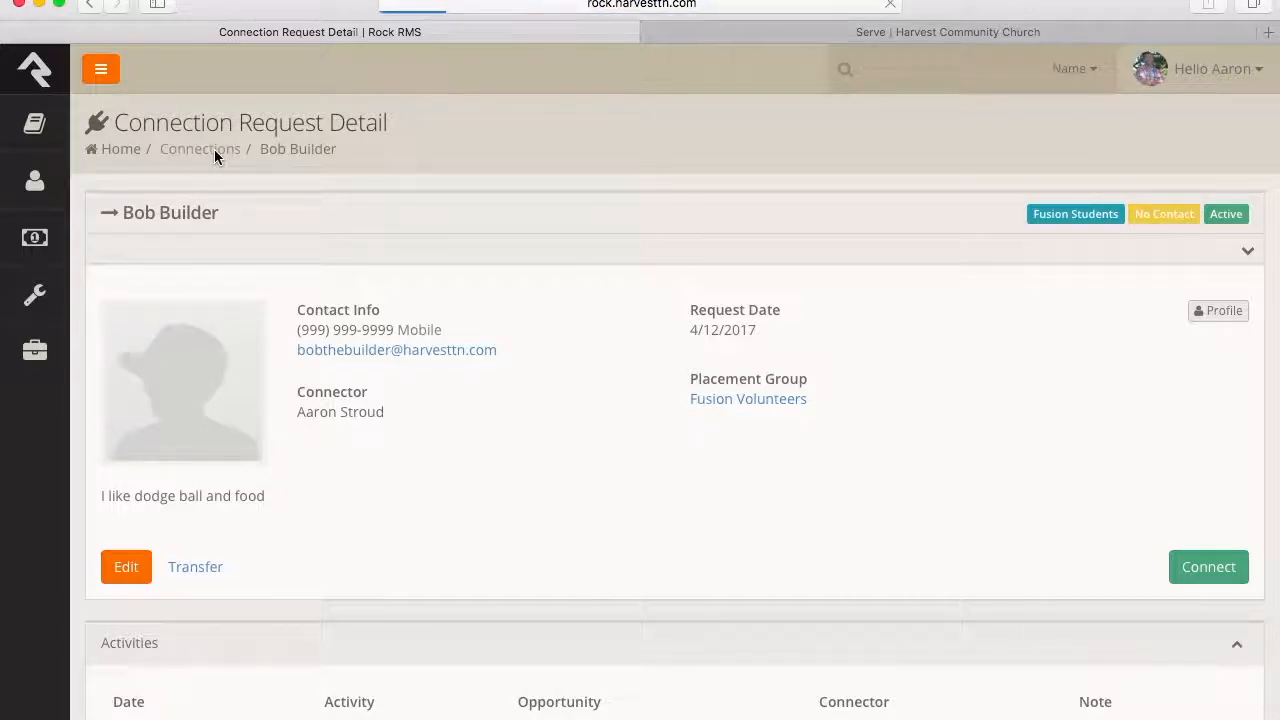
{"action": "scroll", "coordinate": [880, 463], "scroll_direction": "down", "scroll_amount": 3}
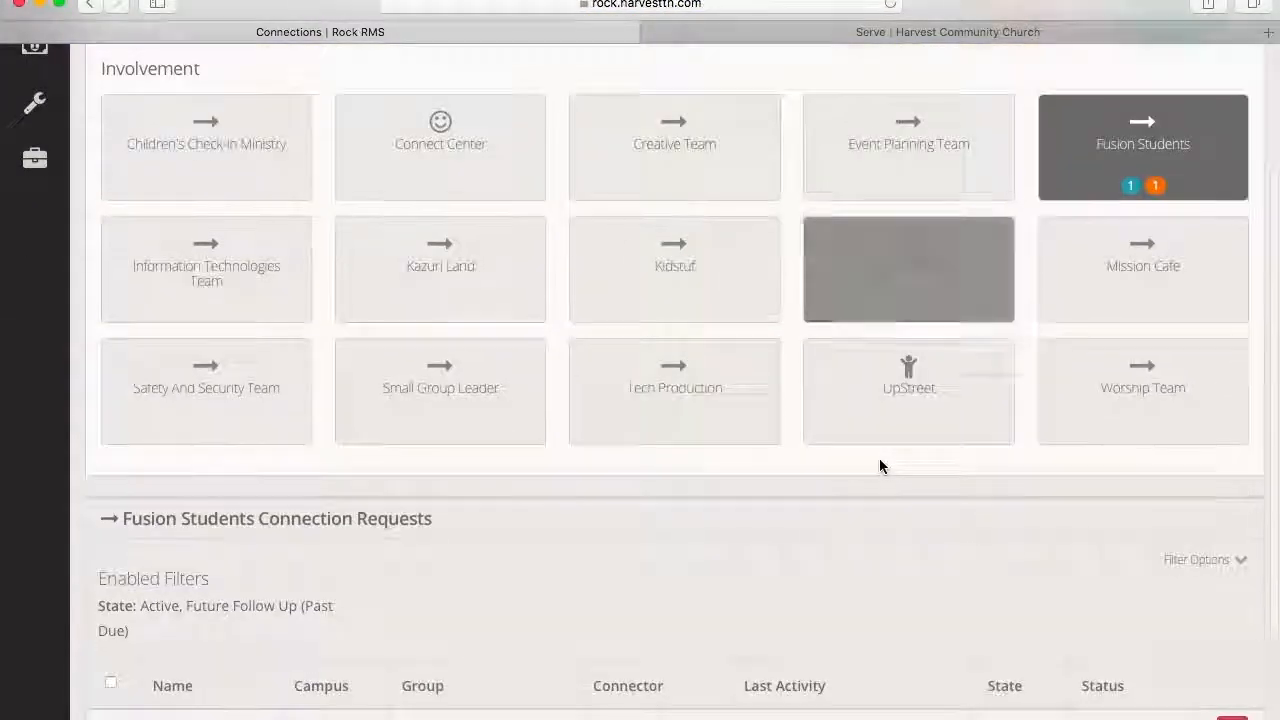
{"action": "scroll", "coordinate": [880, 466], "scroll_direction": "up", "scroll_amount": 1}
{"action": "scroll", "coordinate": [1143, 277], "scroll_direction": "up", "scroll_amount": 3}
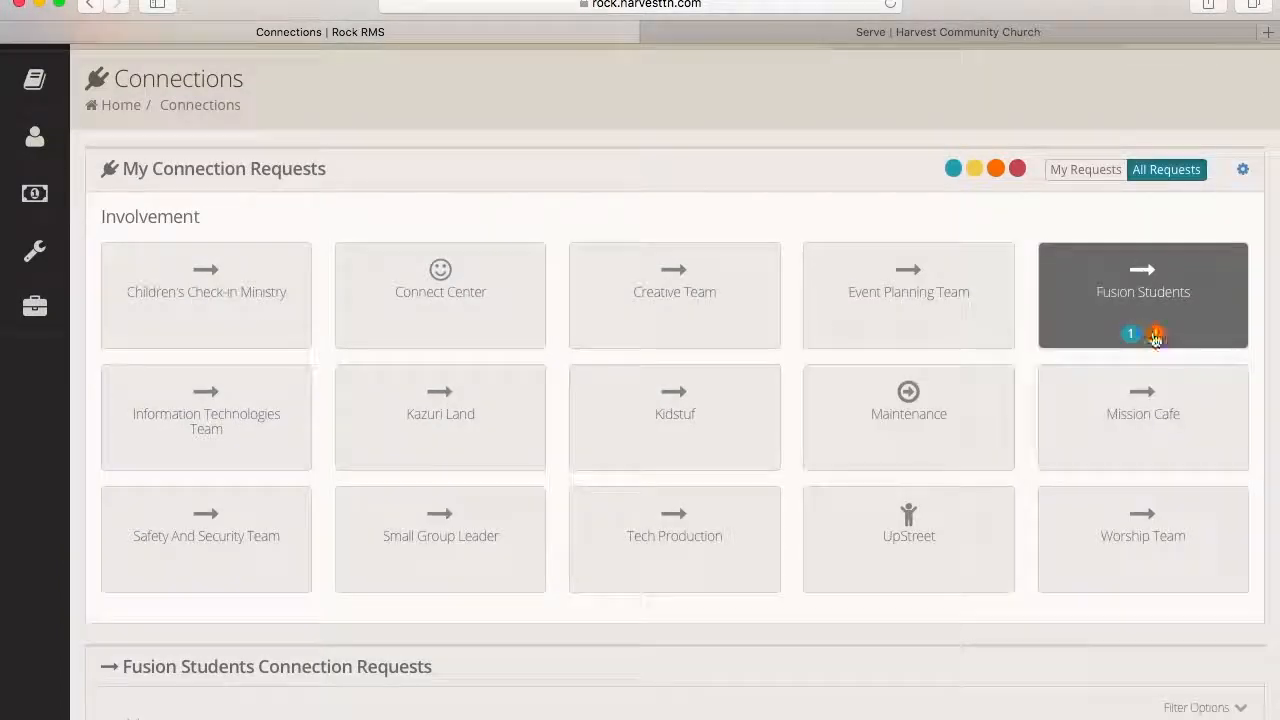
{"action": "mouse_move", "coordinate": [986, 172]}
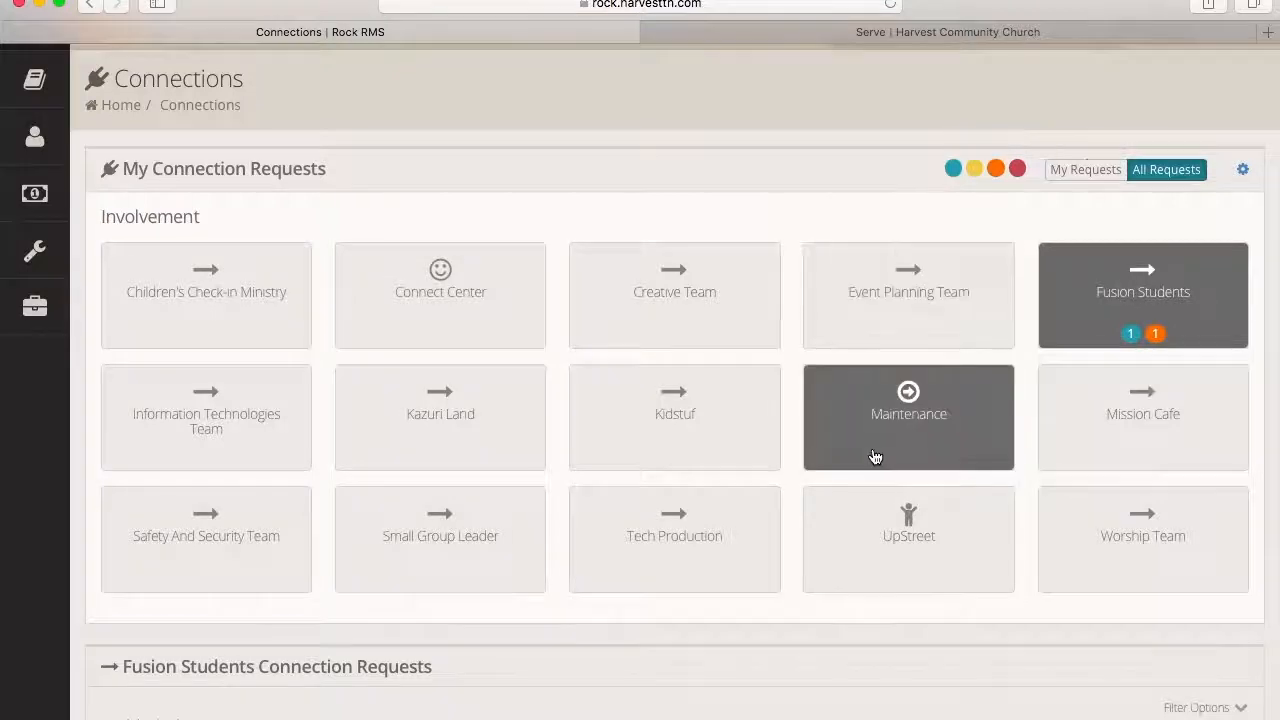
{"action": "scroll", "coordinate": [872, 452], "scroll_direction": "down", "scroll_amount": 5}
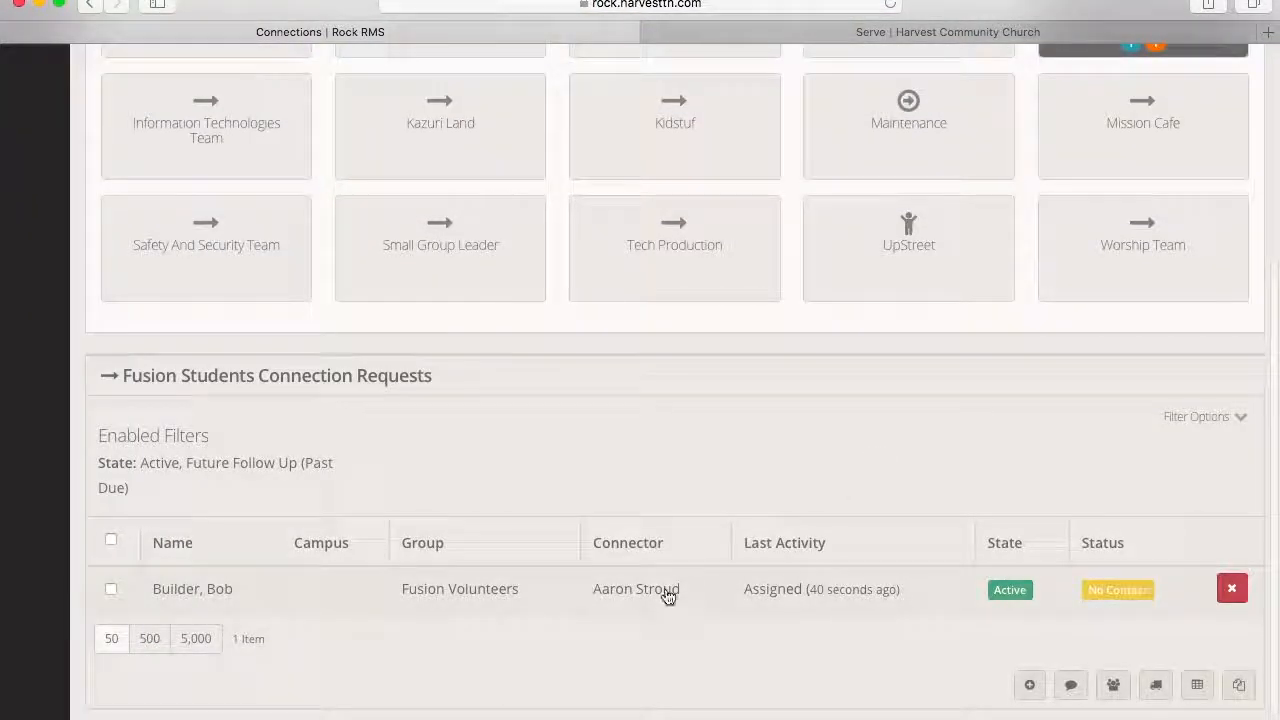
{"action": "left_click", "coordinate": [677, 591]}
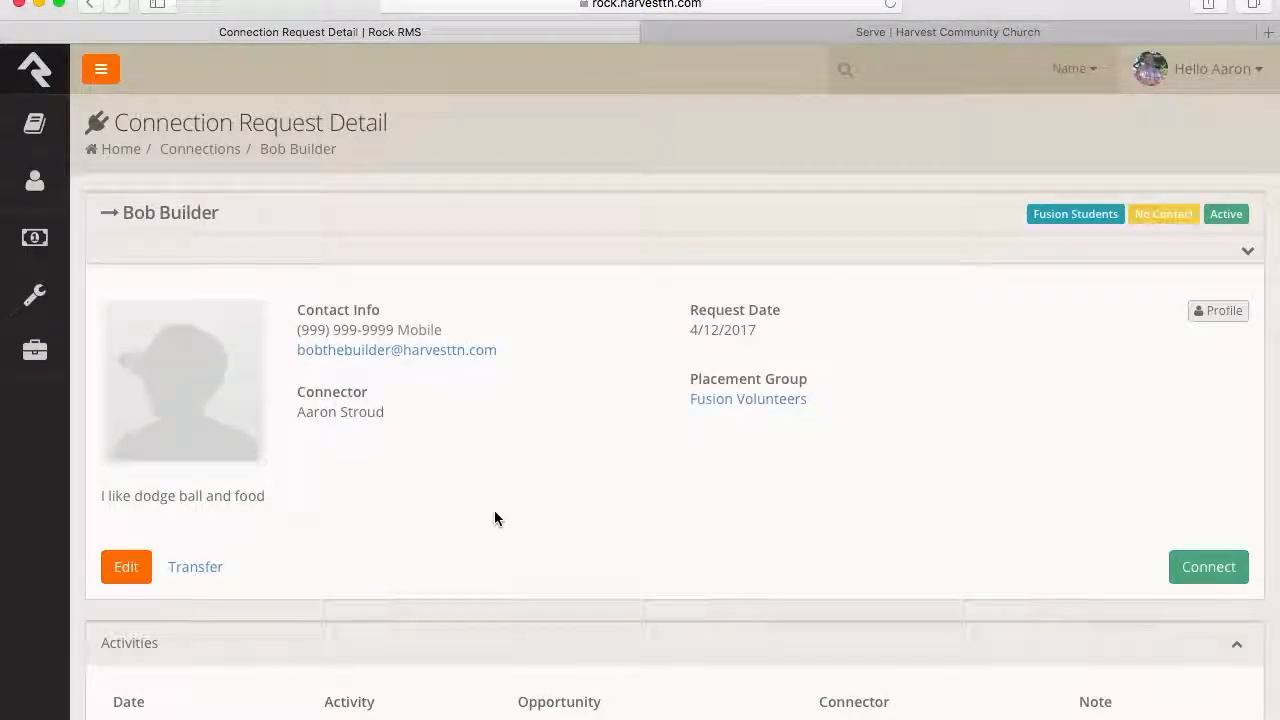
- Start a new activity on the request with the activity type Called Left Message
{"action": "scroll", "coordinate": [494, 517], "scroll_direction": "down", "scroll_amount": 3}
{"action": "left_click", "coordinate": [445, 582]}
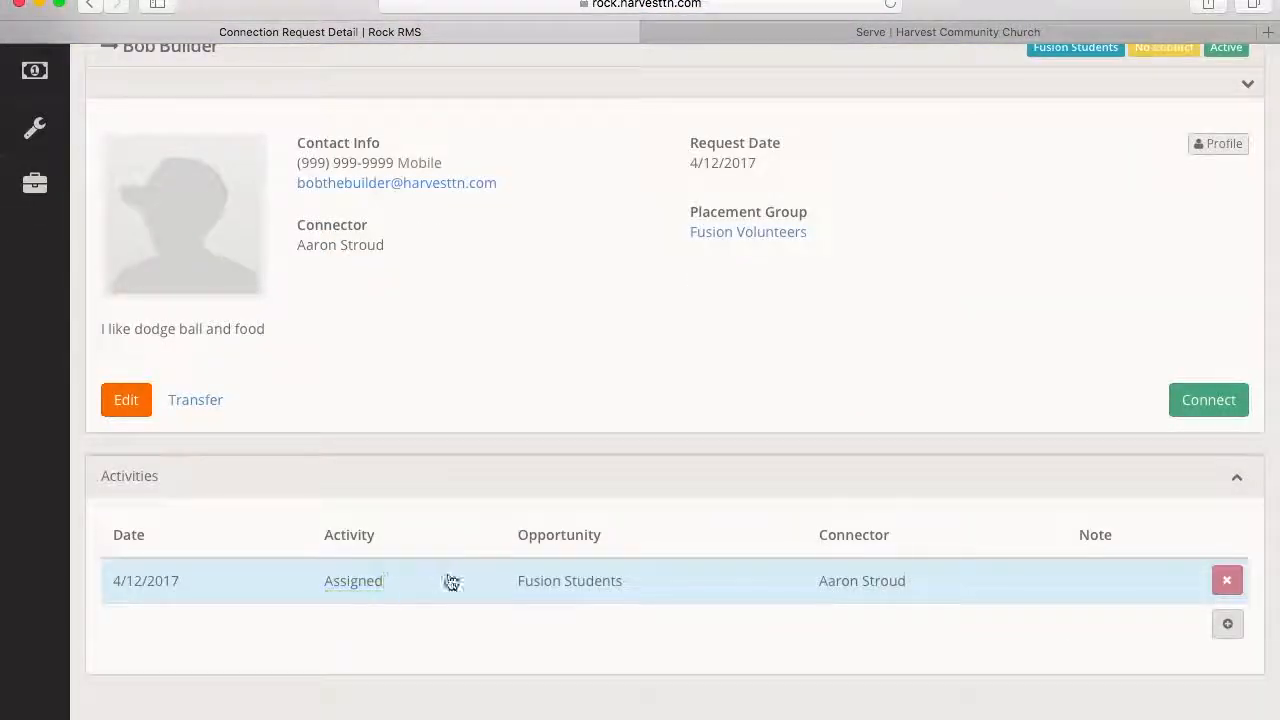
{"action": "left_click", "coordinate": [1225, 626]}
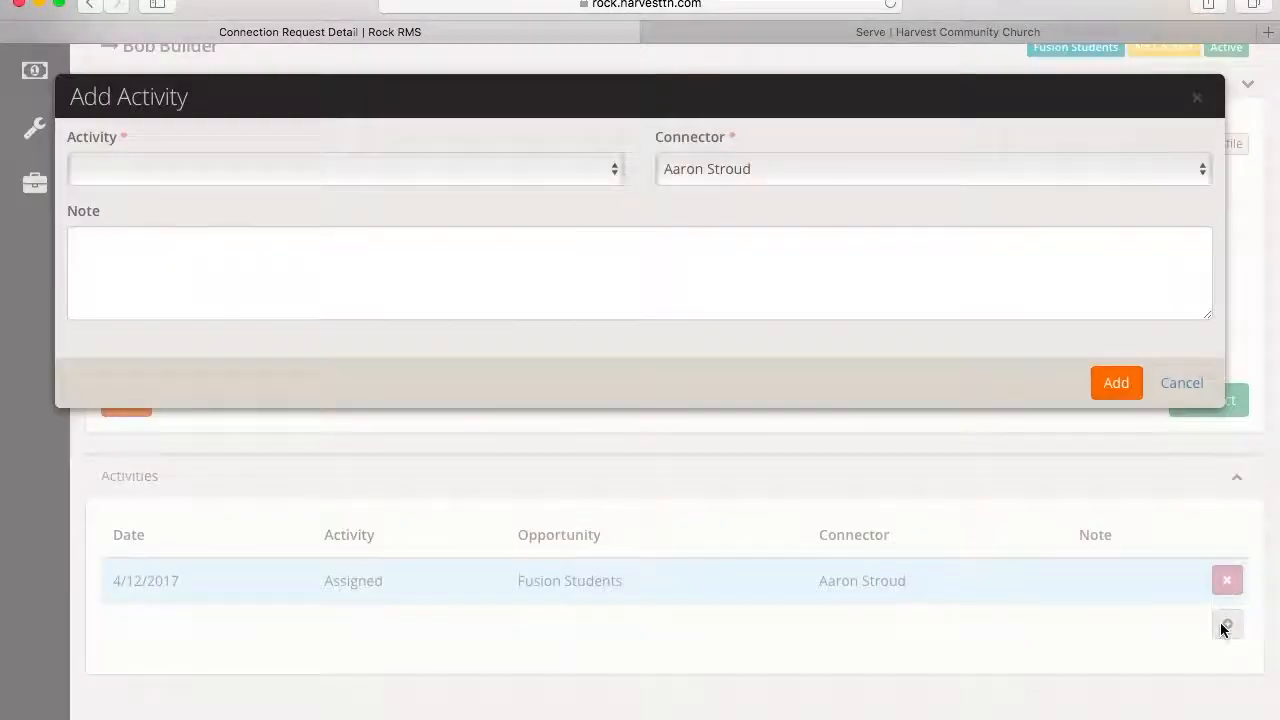
{"action": "left_click", "coordinate": [614, 167]}
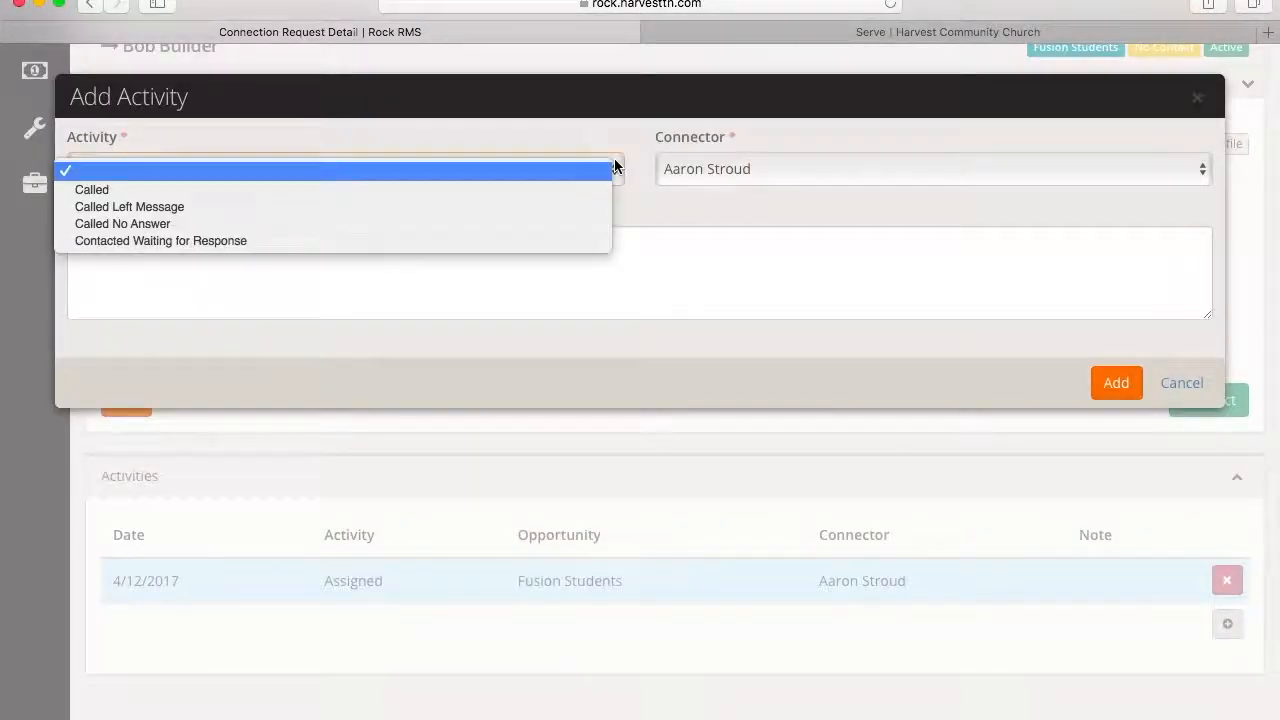
{"action": "left_click", "coordinate": [554, 205]}
- Enter the note "I'm going to wait a couple days and then call back" and add the activity
{"action": "left_click", "coordinate": [430, 273]}
{"action": "type", "text": "a"}
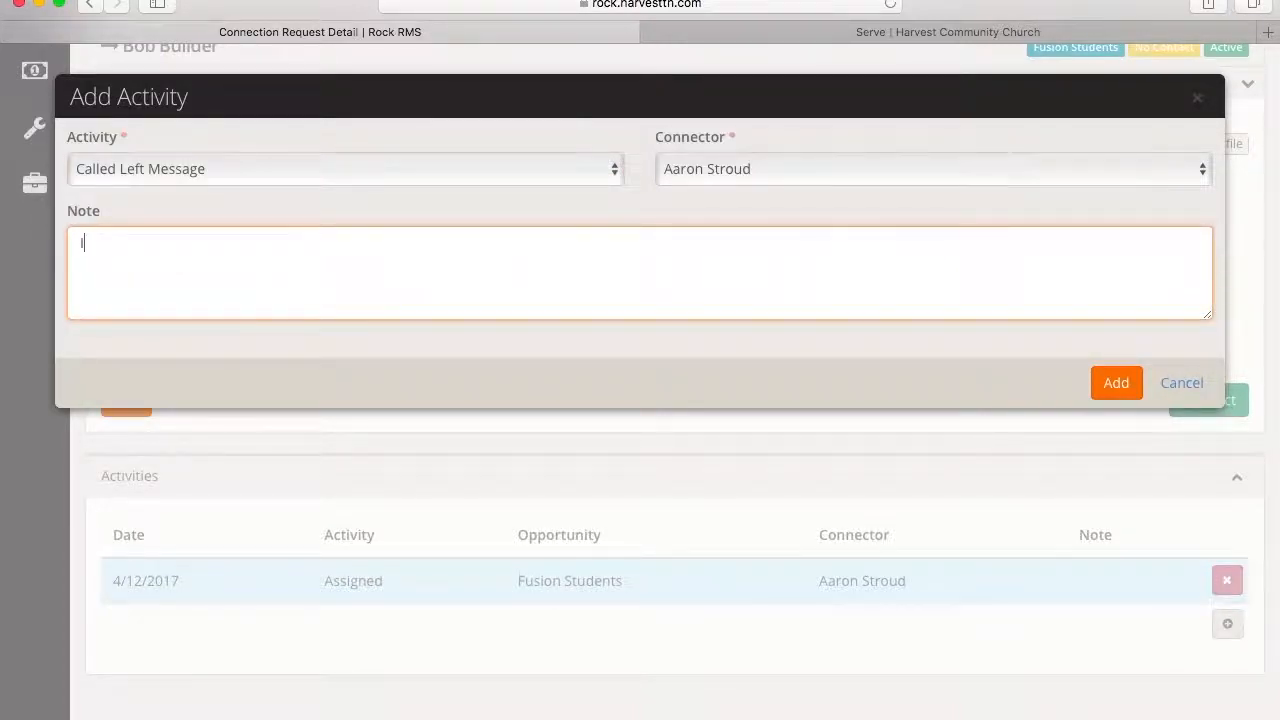
{"action": "type", "text": "m"}
{"action": "key", "text": "BackSpace"}
{"action": "type", "text": "'m going to wait a couple days "}
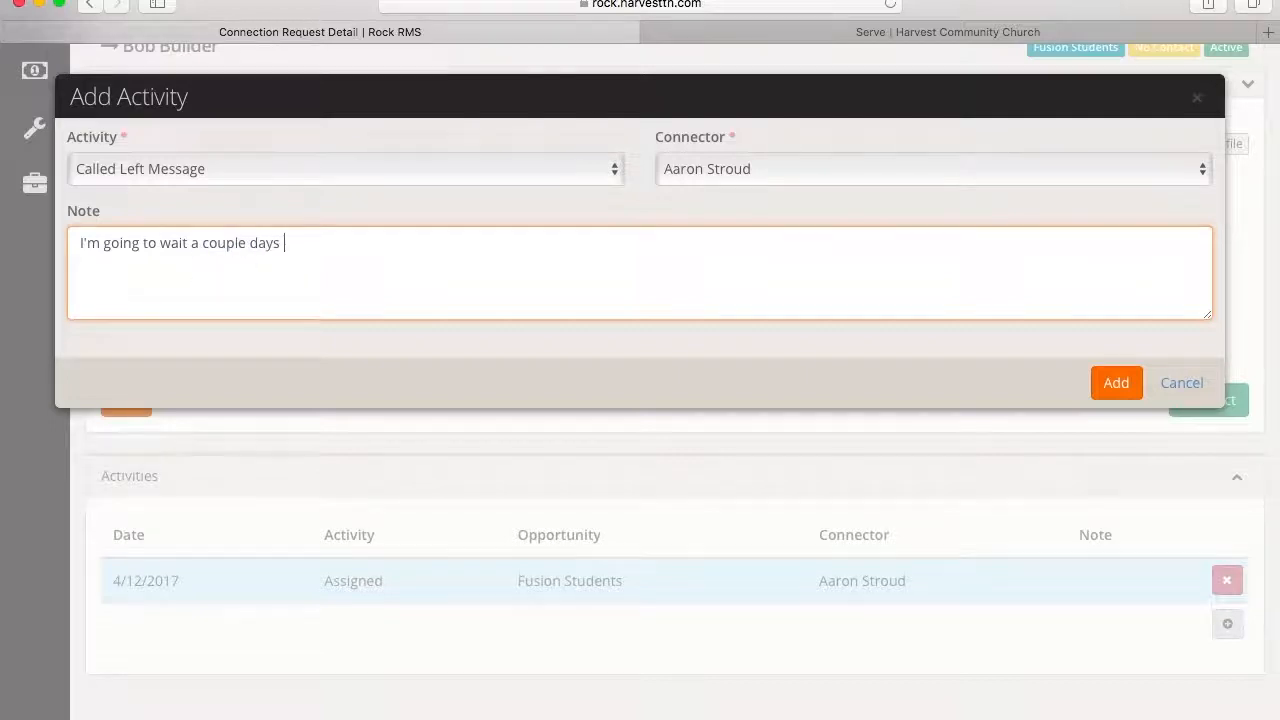
{"action": "type", "text": "and then call back"}
{"action": "left_click", "coordinate": [1117, 388]}
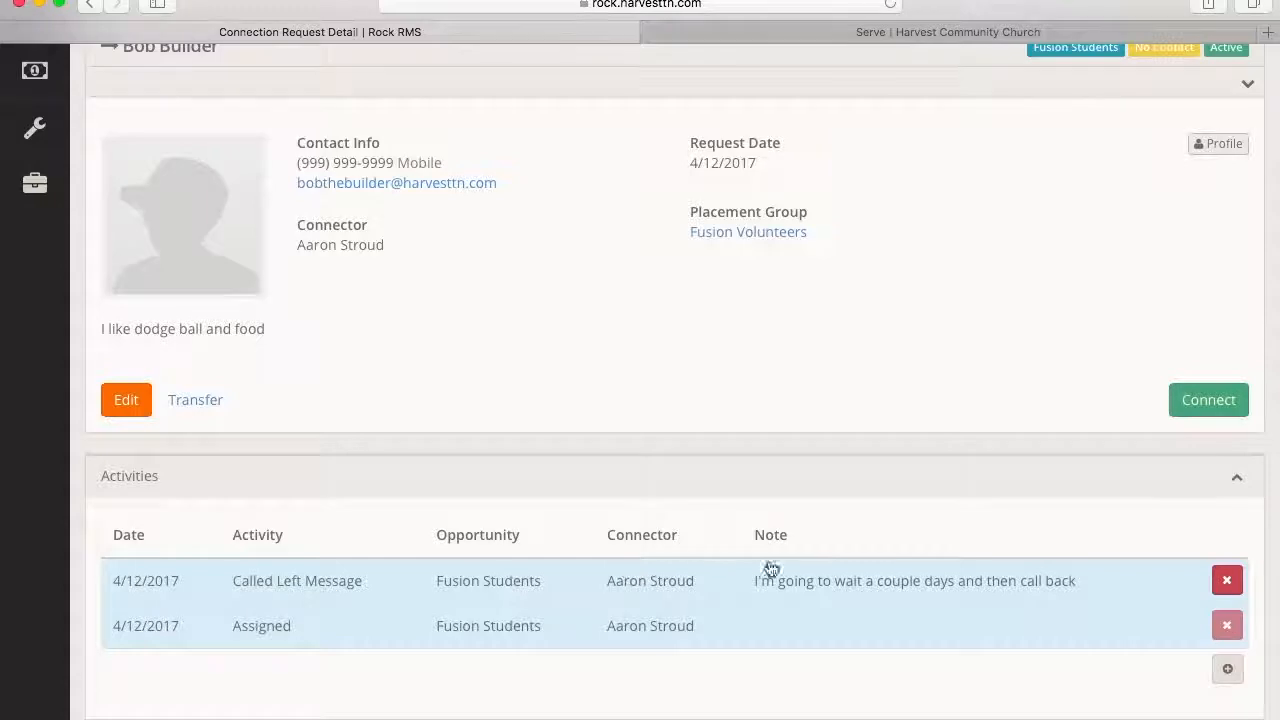
- Add an activity of type Contacted Waiting for Response to the request, leaving the note blank
{"action": "left_click", "coordinate": [1227, 671]}
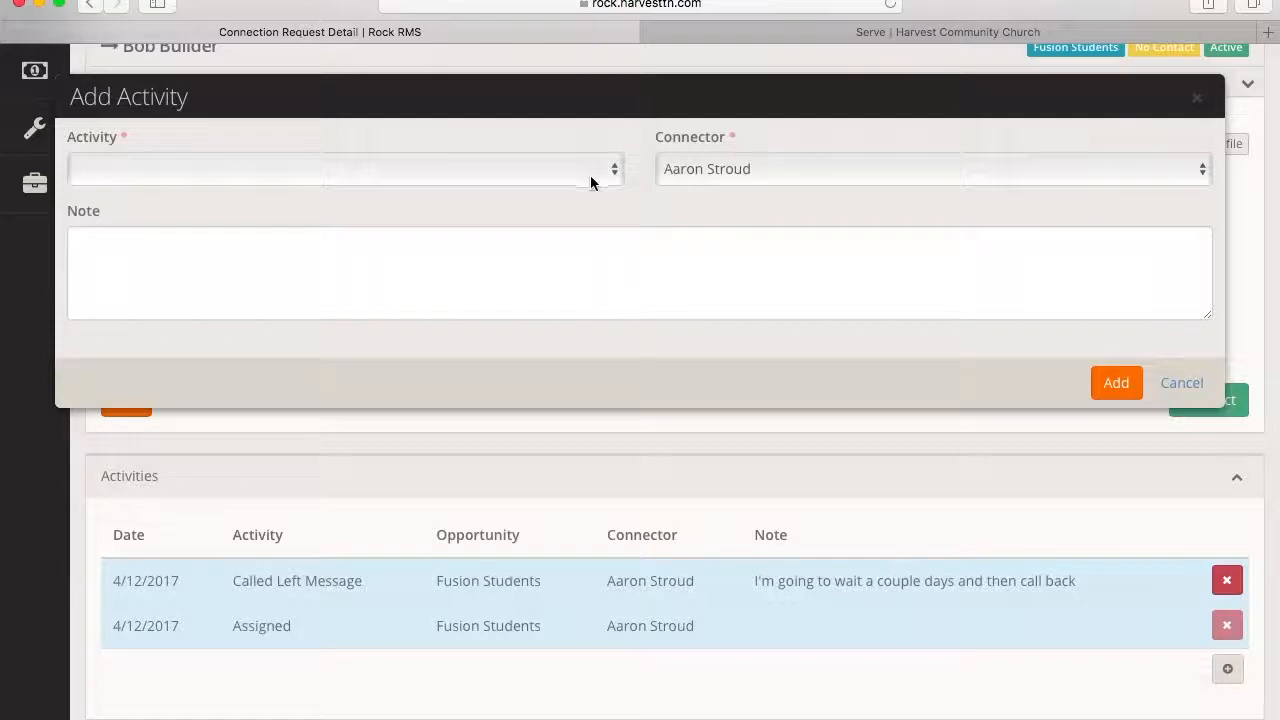
{"action": "left_click", "coordinate": [590, 176]}
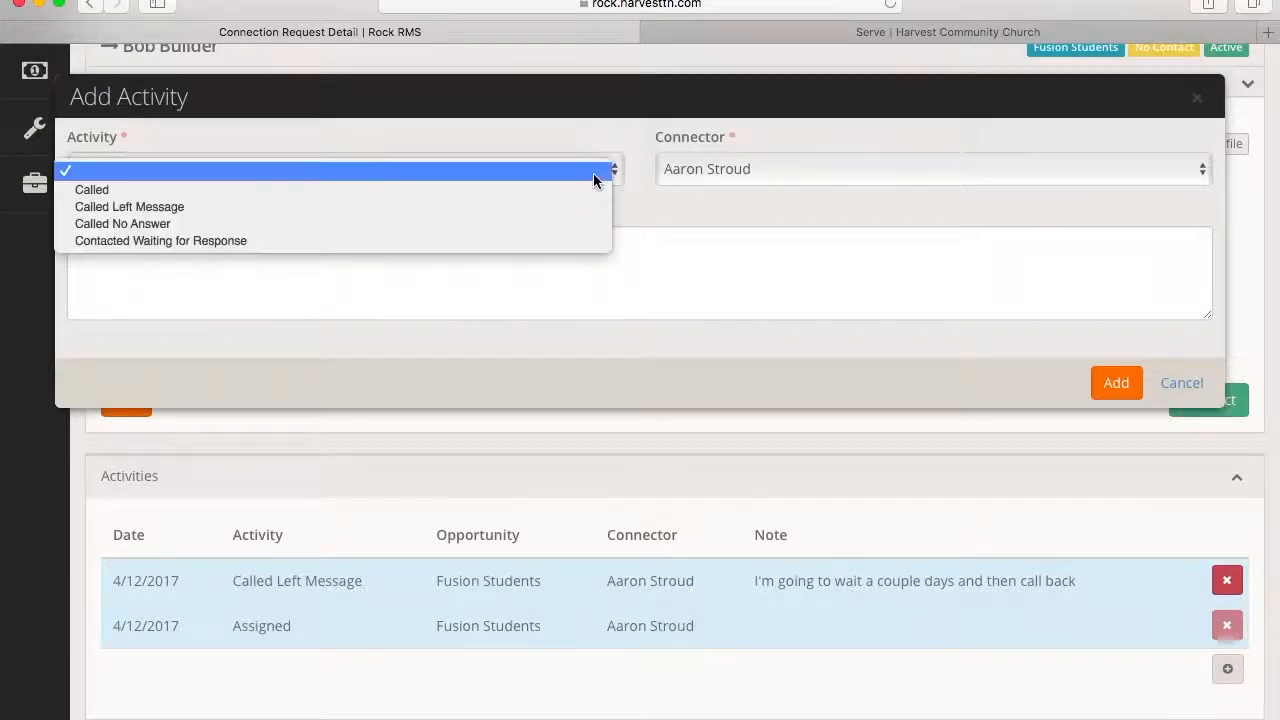
{"action": "left_click", "coordinate": [573, 243]}
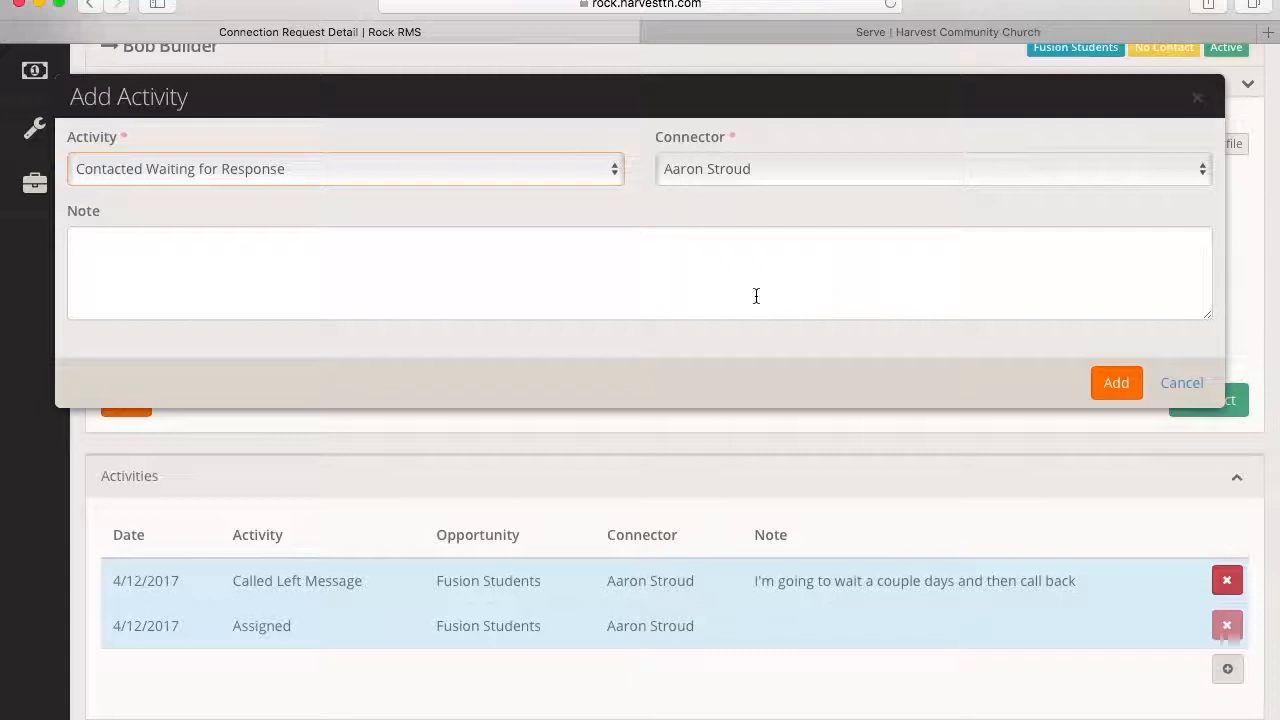
{"action": "left_click", "coordinate": [1120, 388]}
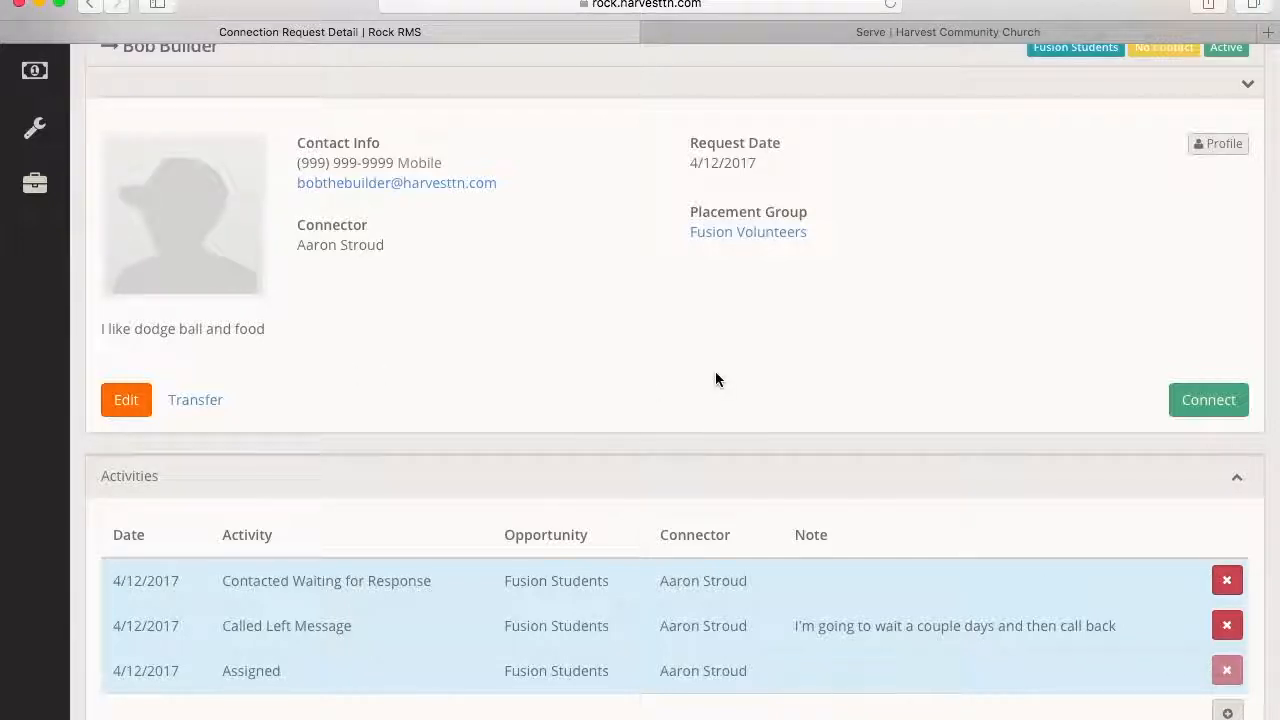
- Try transferring the request to the UpStreet opportunity with the connector cleared, and cancel the transfer
{"action": "left_click", "coordinate": [199, 400]}
{"action": "scroll", "coordinate": [371, 231], "scroll_direction": "up", "scroll_amount": 3}
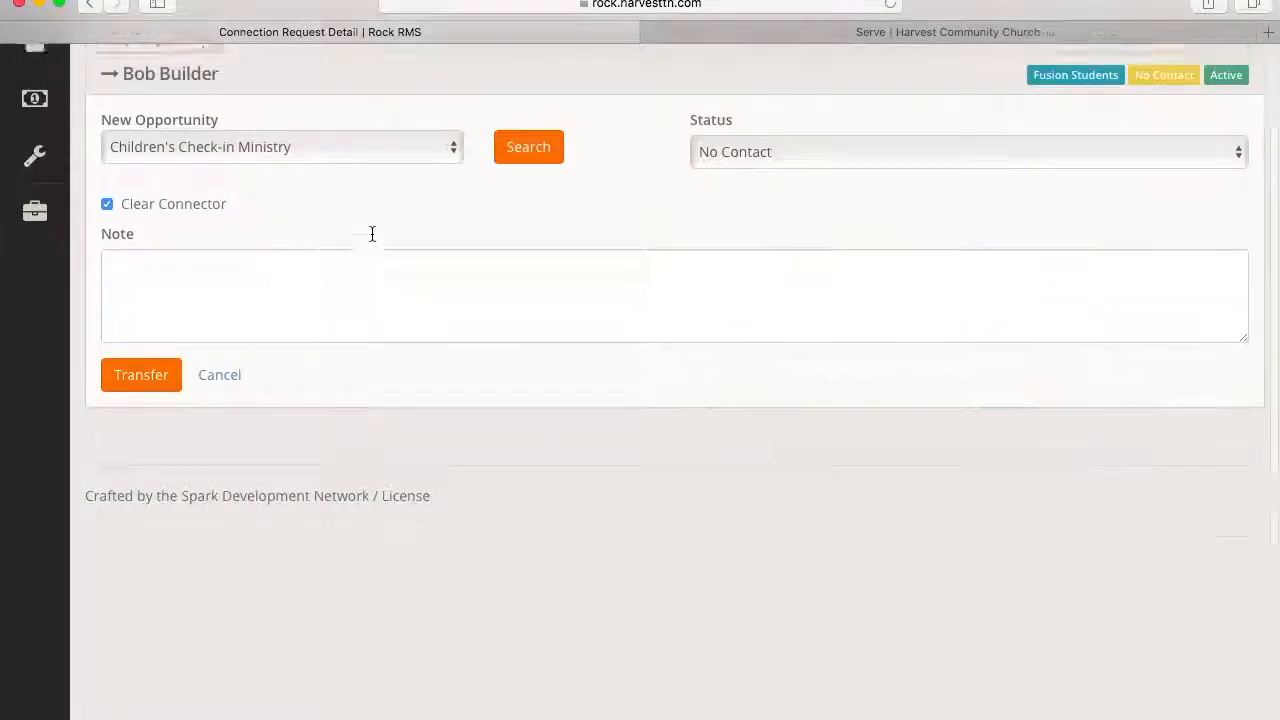
{"action": "left_click", "coordinate": [447, 232]}
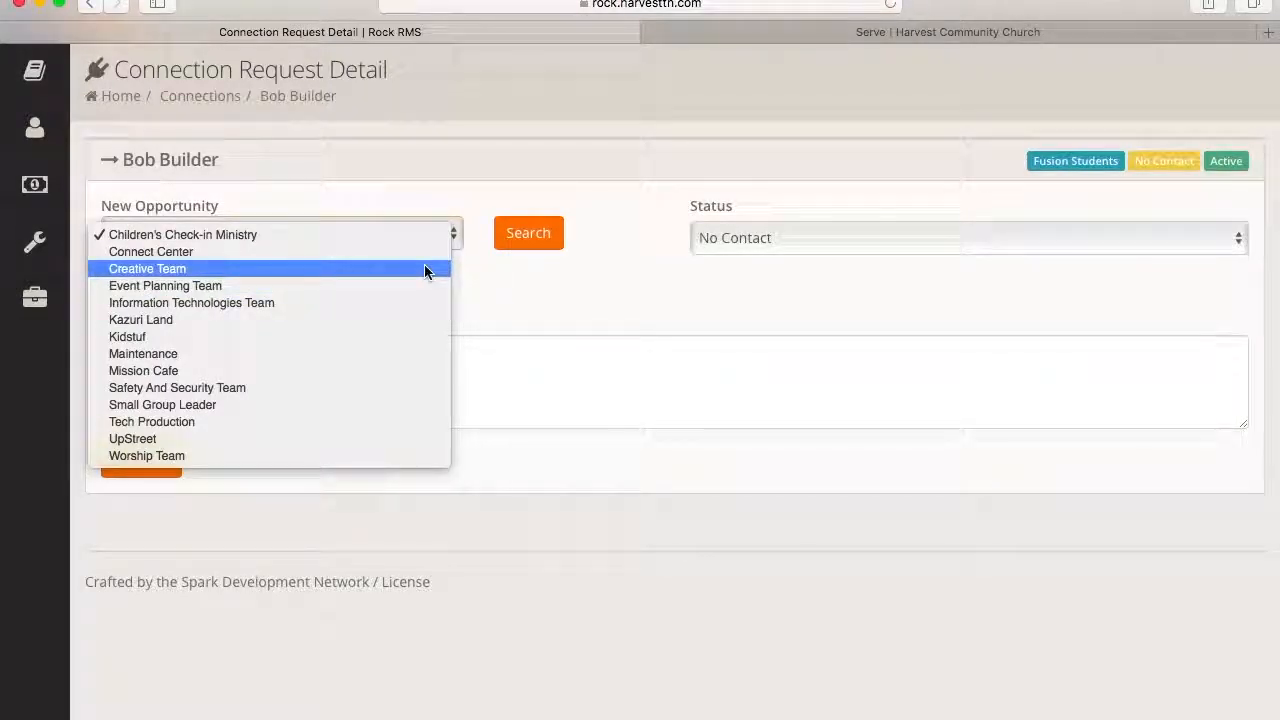
{"action": "left_click", "coordinate": [357, 439]}
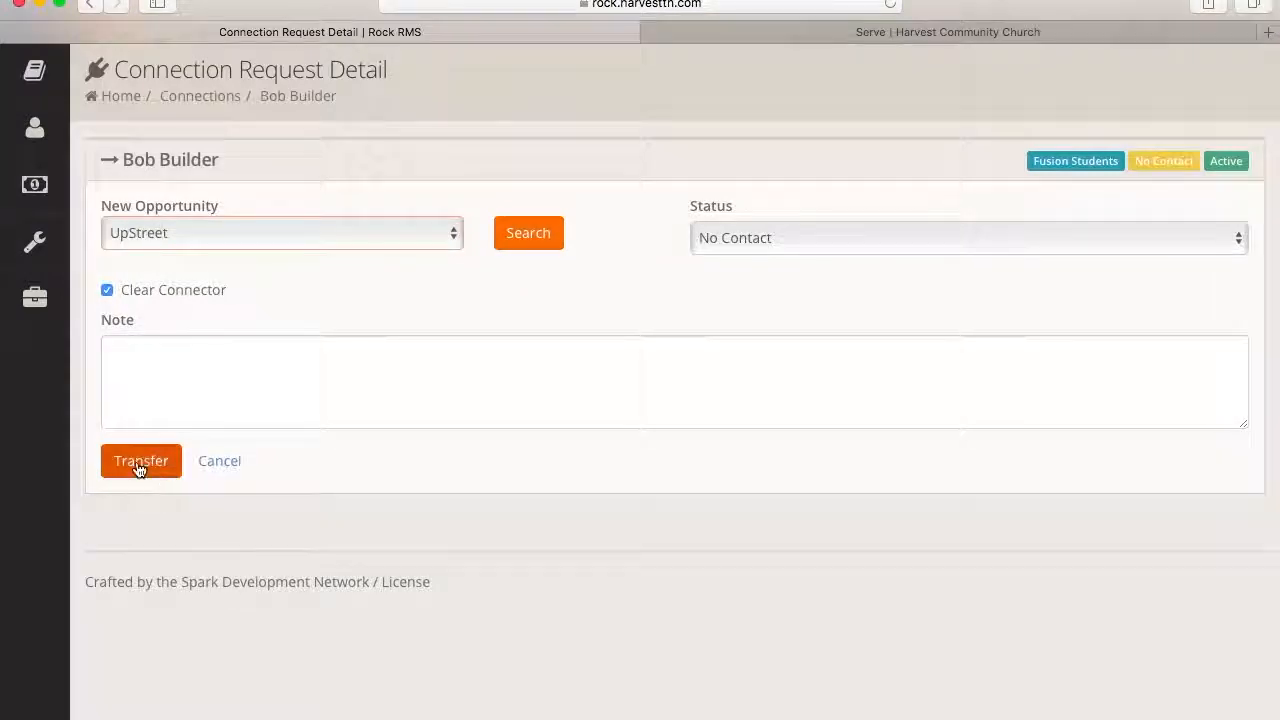
{"action": "left_click", "coordinate": [252, 366]}
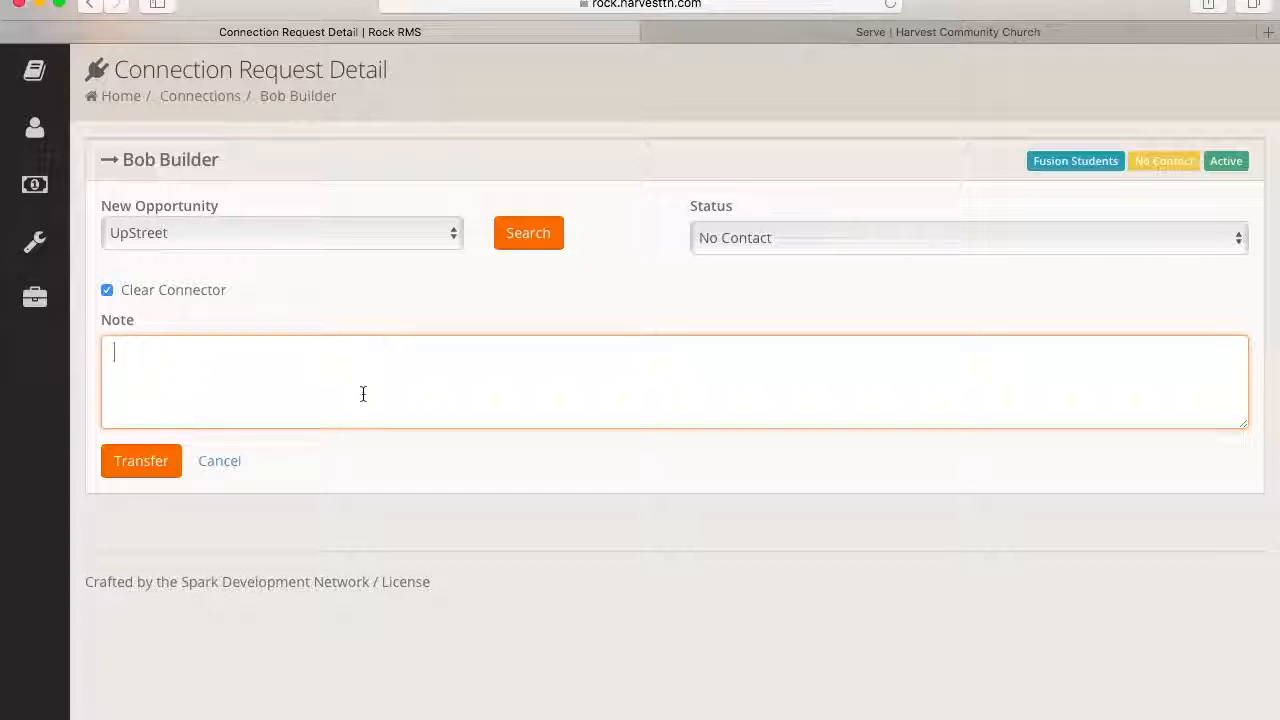
{"action": "left_click", "coordinate": [219, 462]}
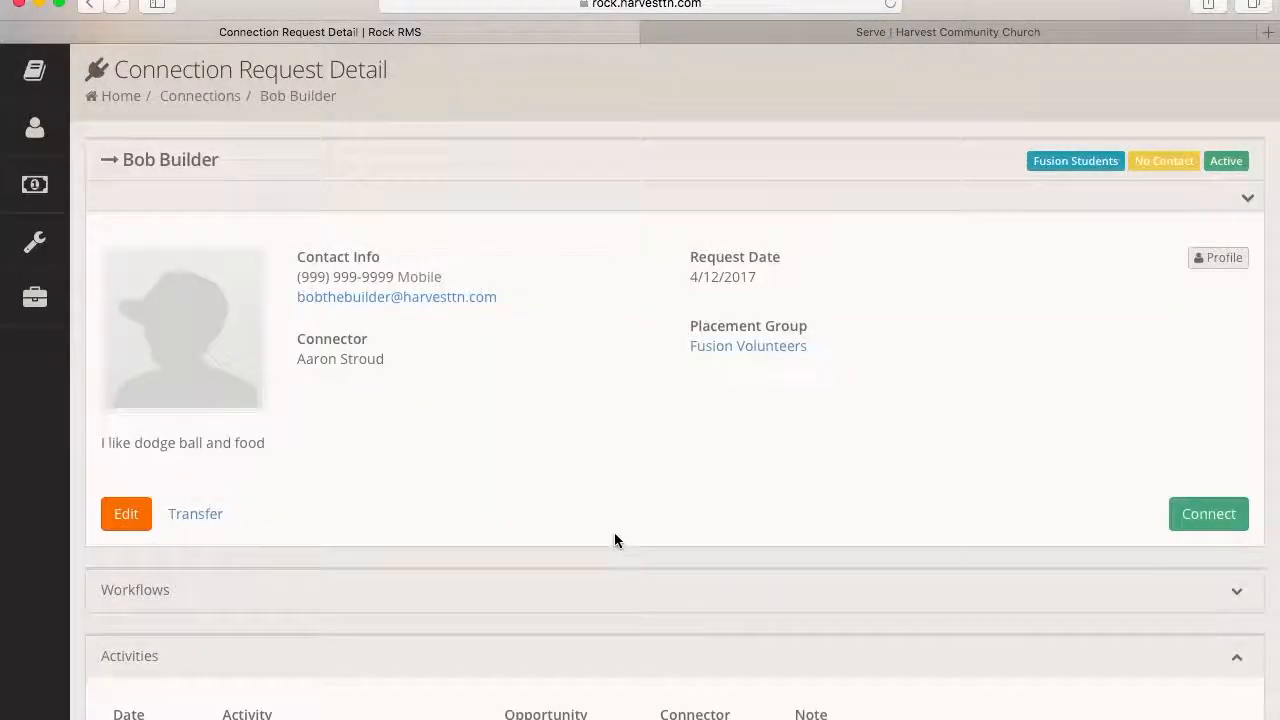
- Delete the Contacted Waiting for Response activity from the request's activity list and confirm the deletion
{"action": "scroll", "coordinate": [614, 537], "scroll_direction": "down", "scroll_amount": 3}
{"action": "scroll", "coordinate": [614, 537], "scroll_direction": "down", "scroll_amount": 2}
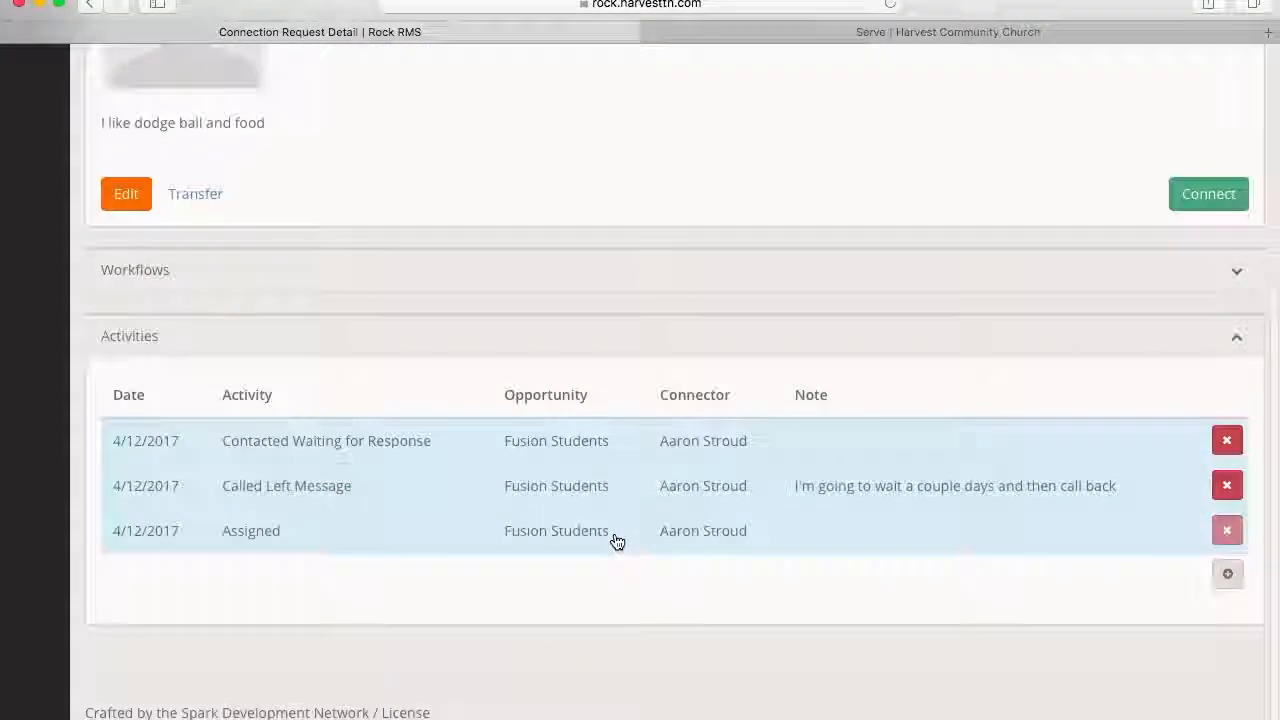
{"action": "scroll", "coordinate": [617, 541], "scroll_direction": "up", "scroll_amount": 5}
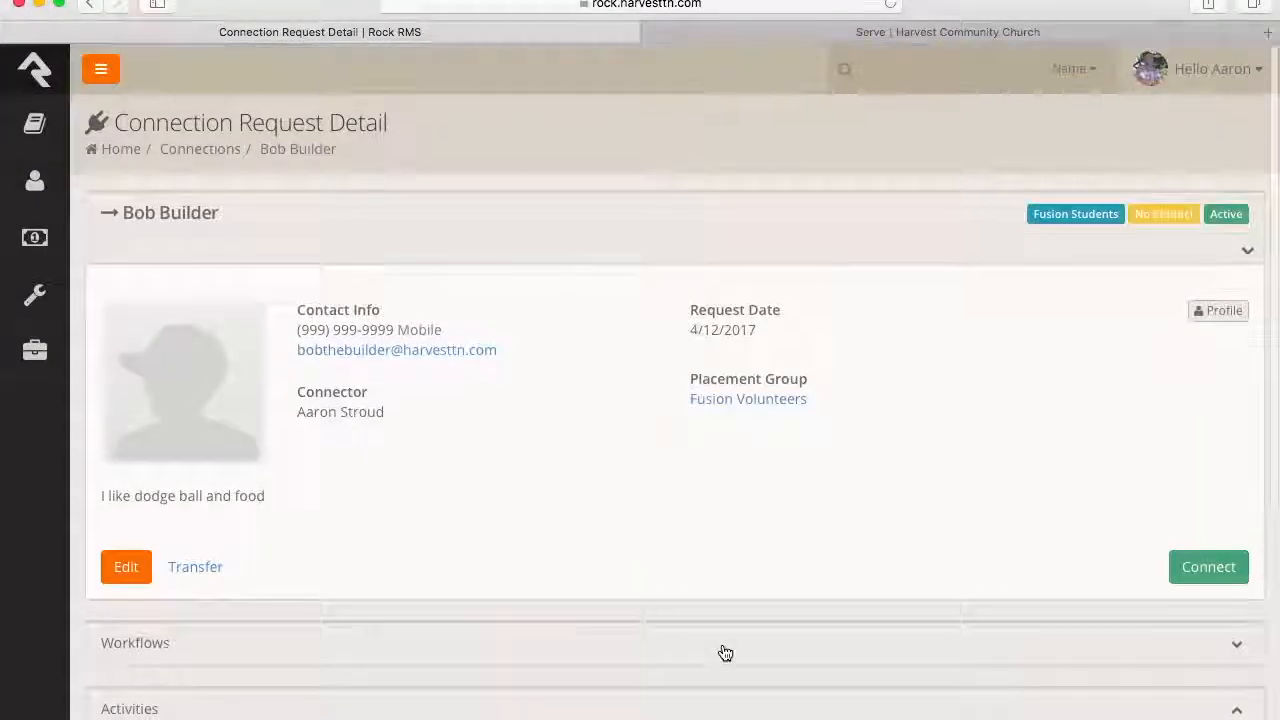
{"action": "scroll", "coordinate": [723, 651], "scroll_direction": "down", "scroll_amount": 5}
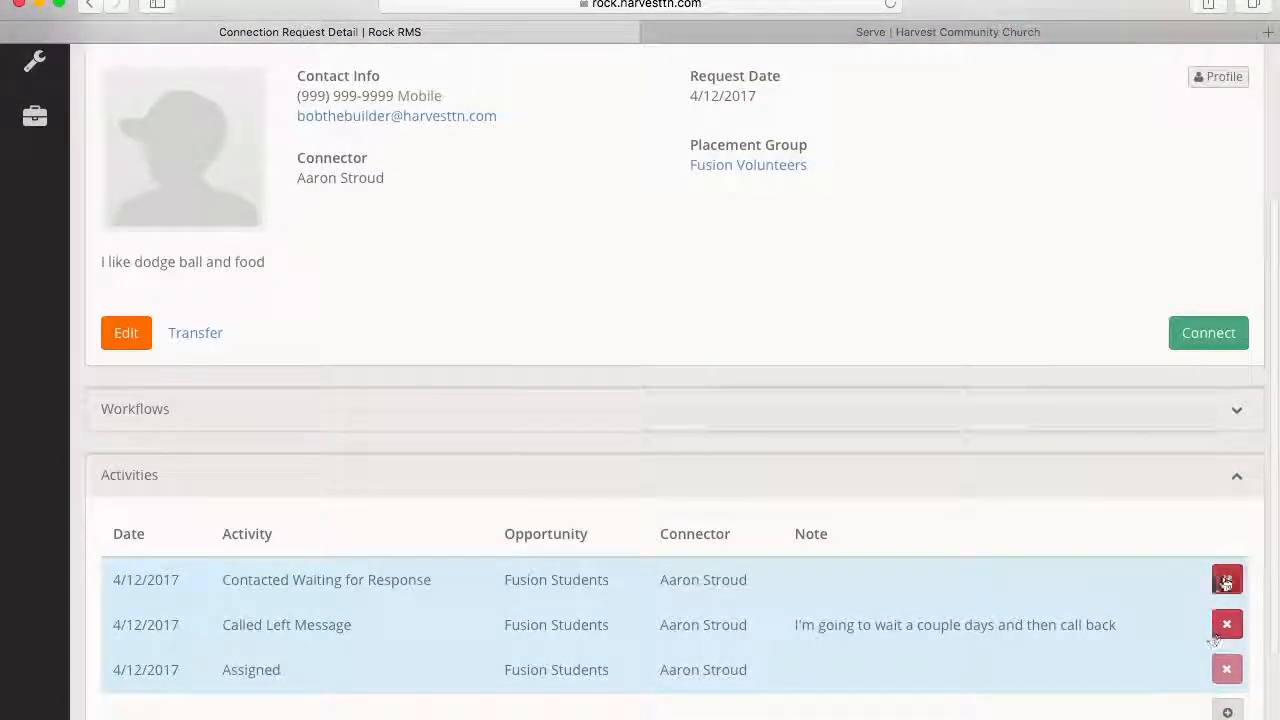
{"action": "left_click", "coordinate": [1227, 580]}
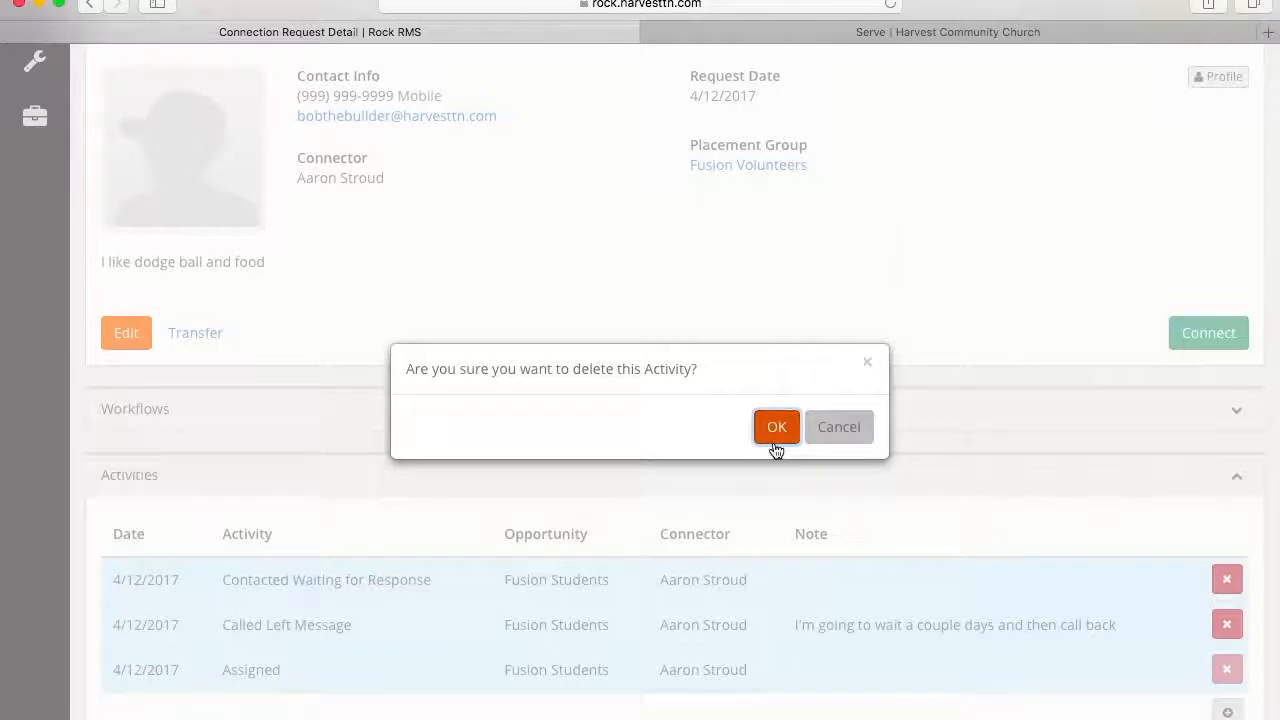
{"action": "left_click", "coordinate": [773, 437]}
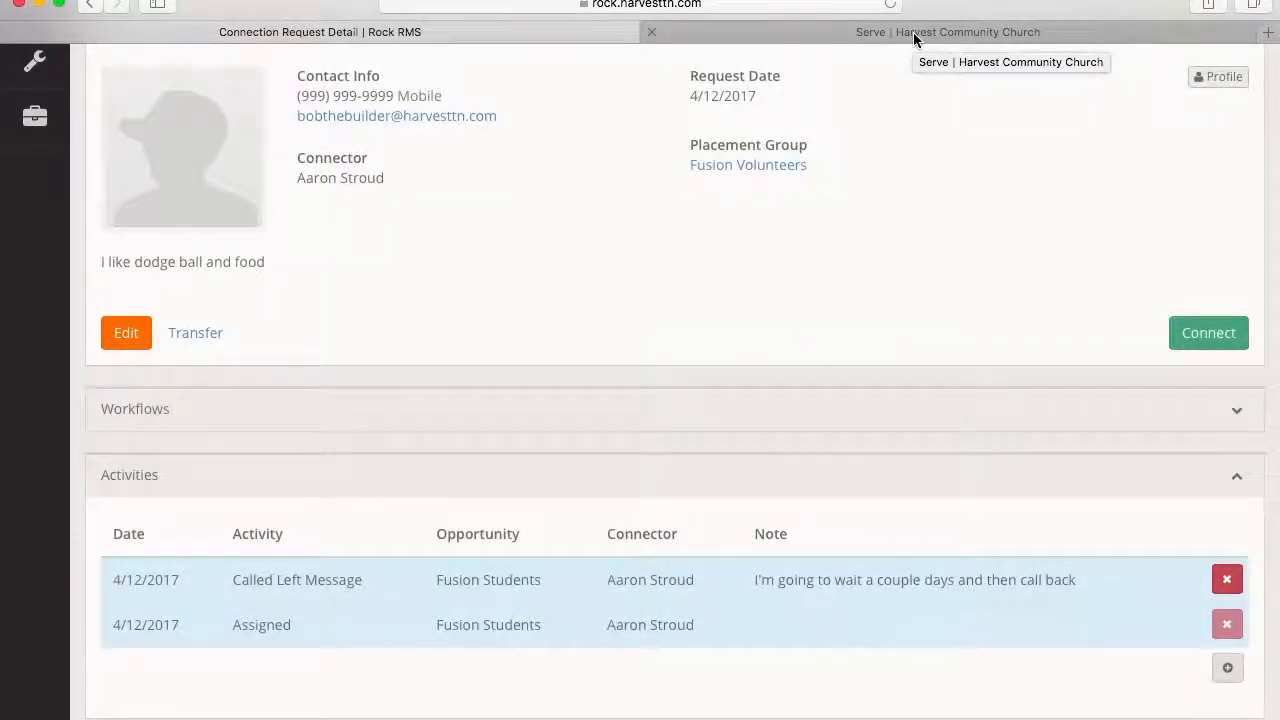
- Switch to the church website's Serve page and open the details of the Fusion Students opportunity
{"action": "left_click", "coordinate": [914, 39]}
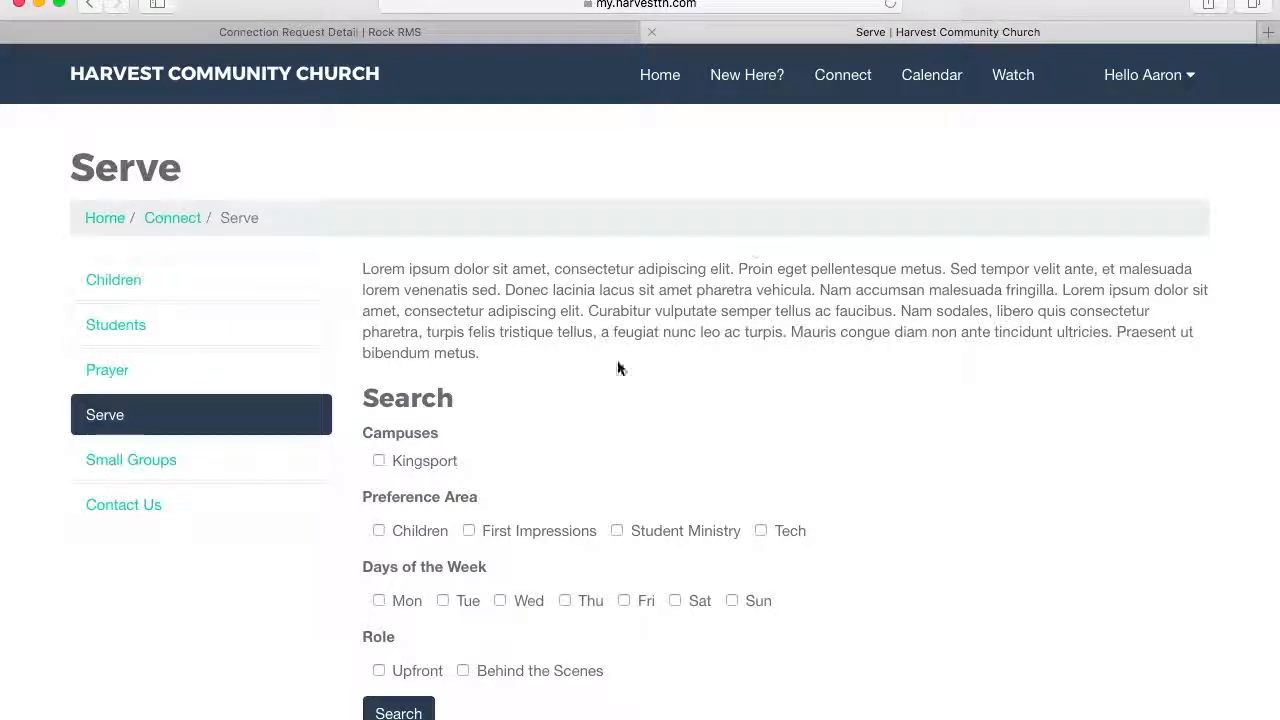
{"action": "scroll", "coordinate": [617, 369], "scroll_direction": "down", "scroll_amount": 5}
{"action": "scroll", "coordinate": [617, 364], "scroll_direction": "down", "scroll_amount": 7}
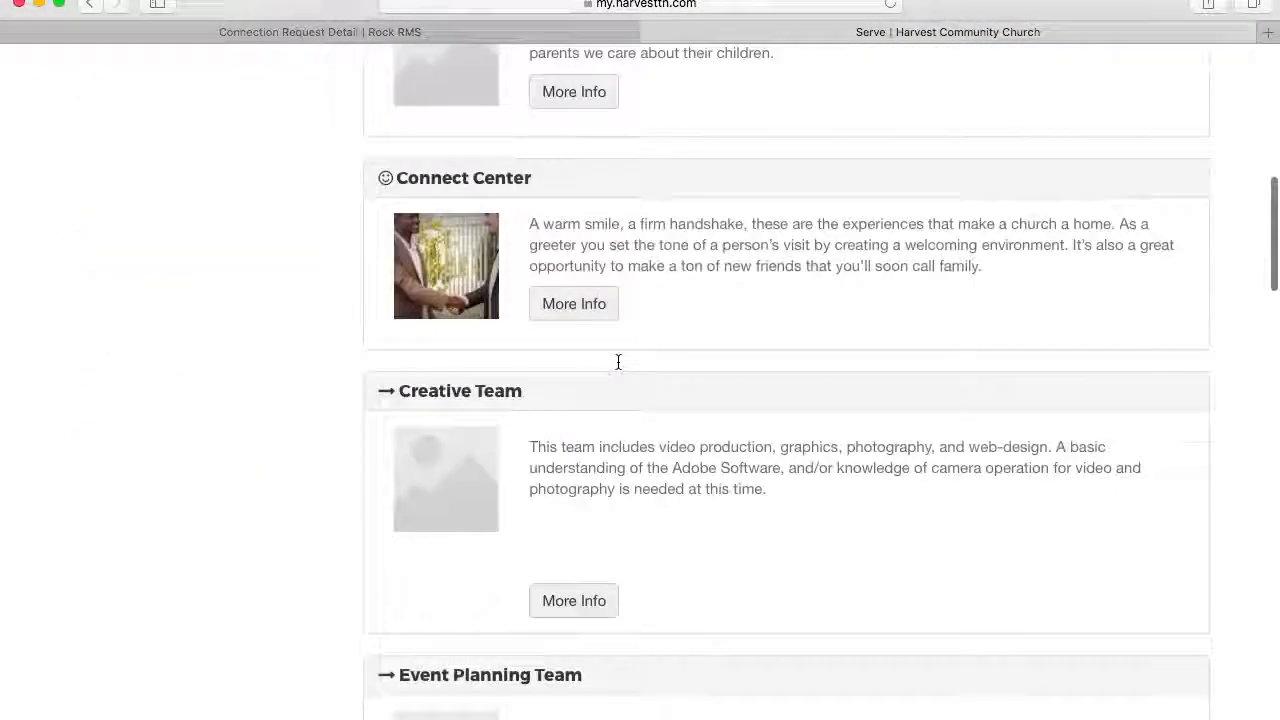
{"action": "scroll", "coordinate": [618, 364], "scroll_direction": "down", "scroll_amount": 8}
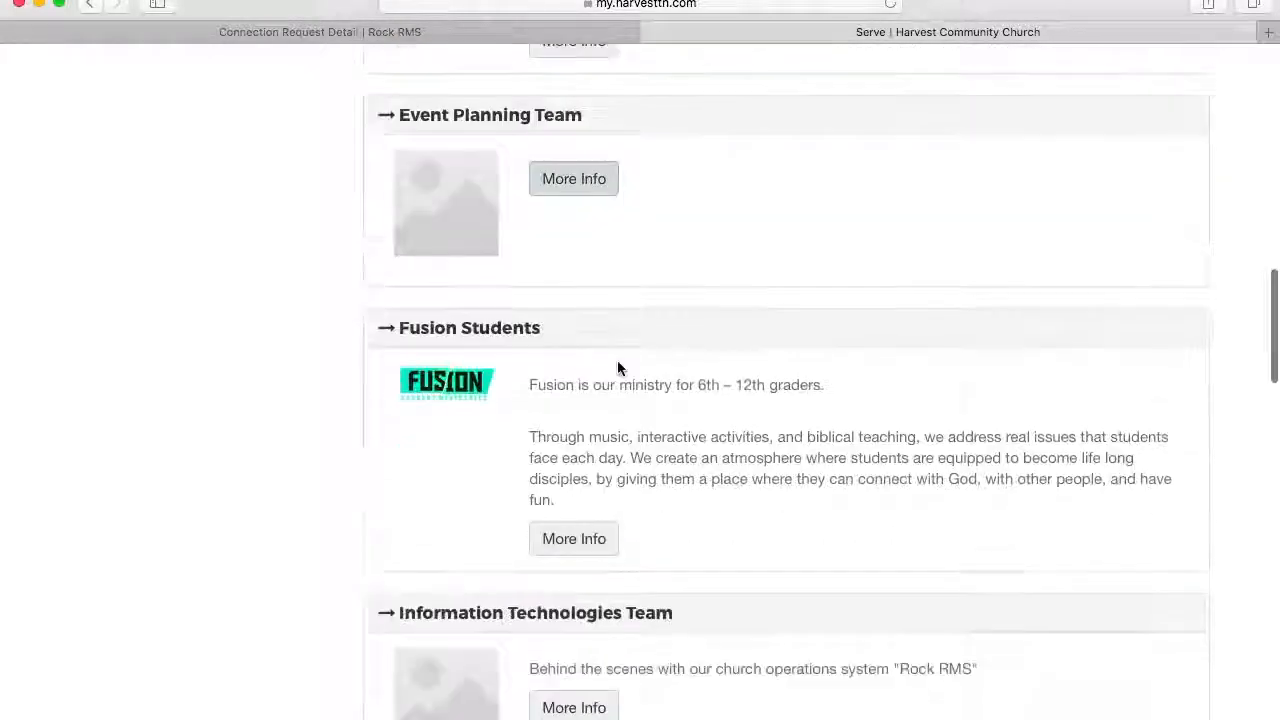
{"action": "scroll", "coordinate": [617, 369], "scroll_direction": "down", "scroll_amount": 12}
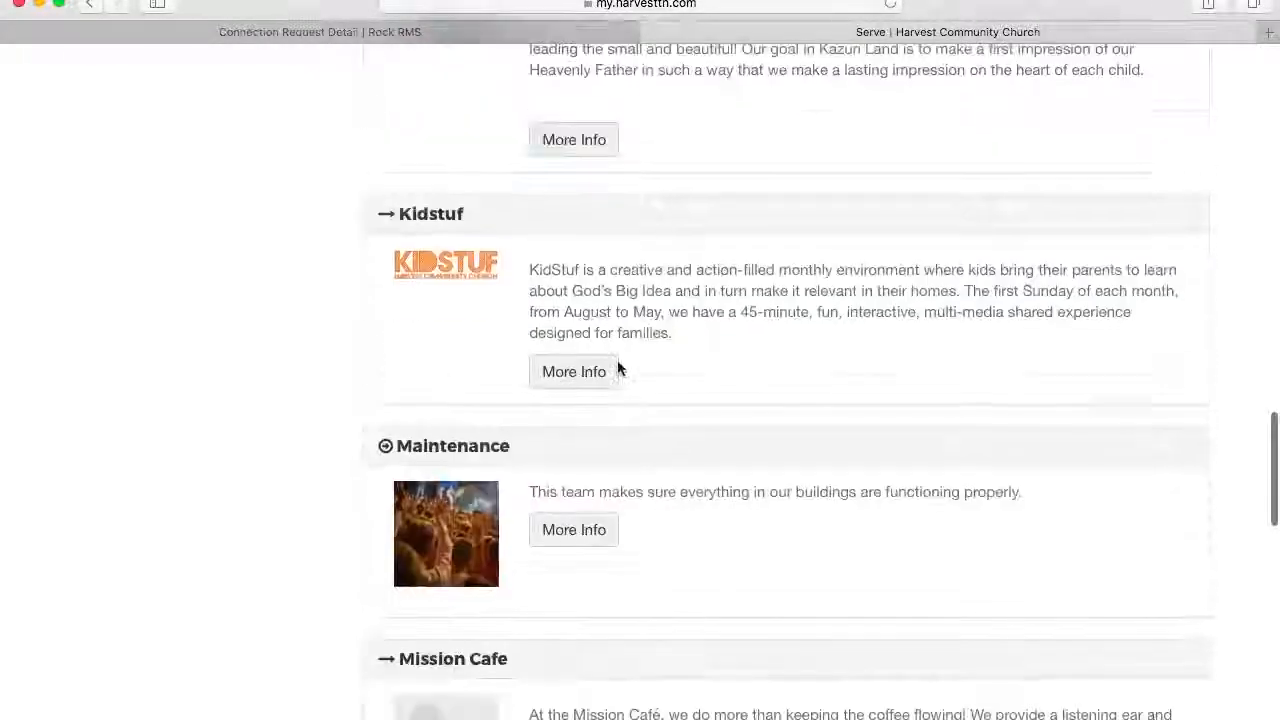
{"action": "scroll", "coordinate": [617, 369], "scroll_direction": "up", "scroll_amount": 13}
{"action": "left_click", "coordinate": [572, 506]}
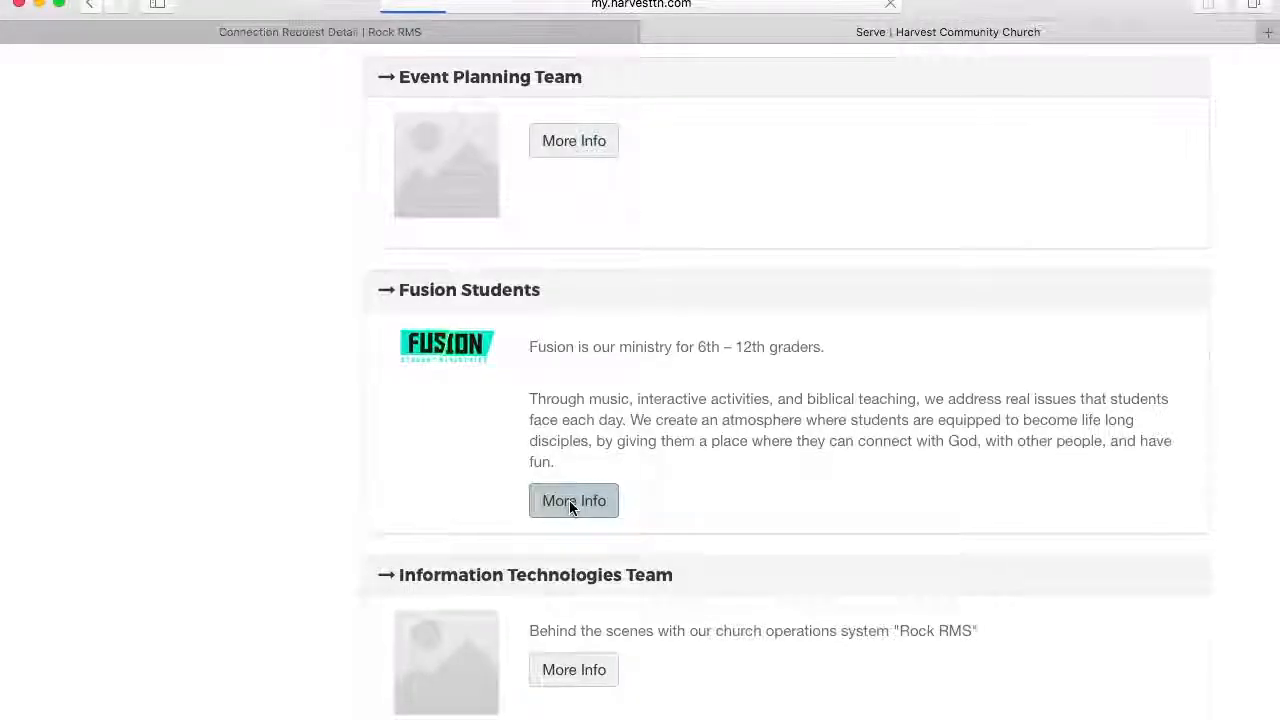
- Sign up for the Fusion Students opportunity with the prefilled contact details and Kingsport campus, leaving the comments blank
{"action": "scroll", "coordinate": [569, 508], "scroll_direction": "down", "scroll_amount": 3}
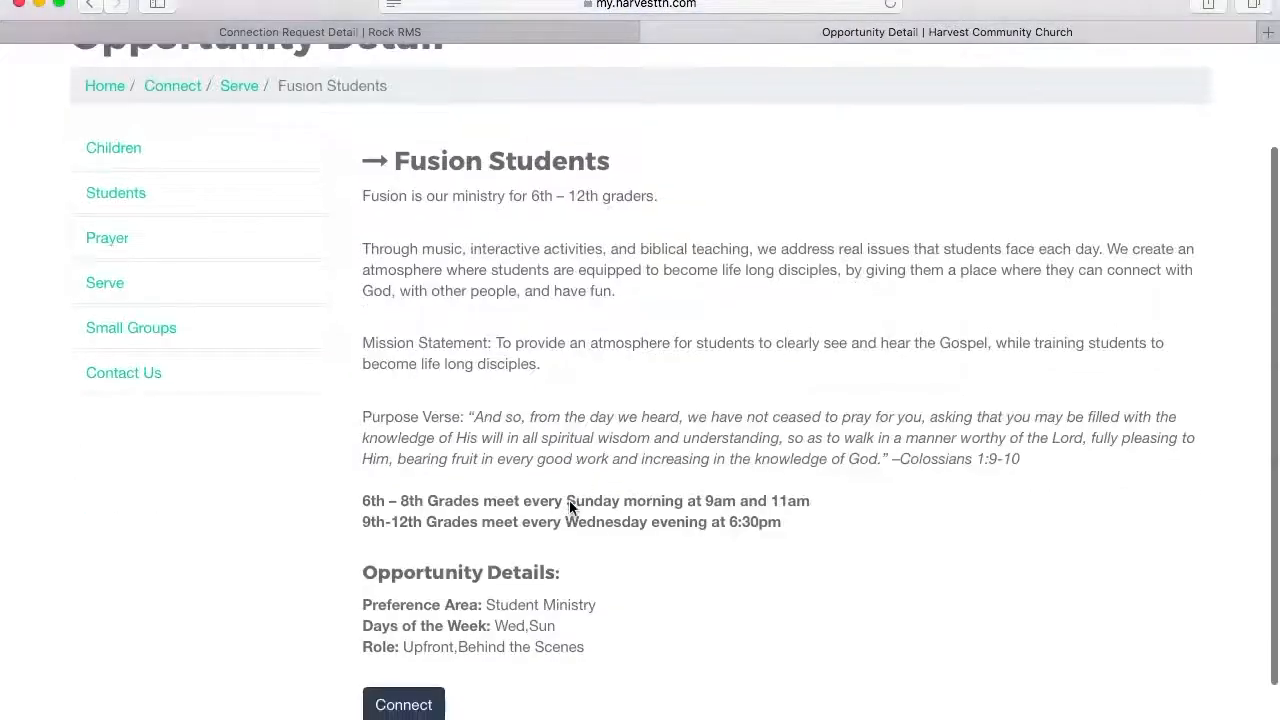
{"action": "left_click", "coordinate": [403, 613]}
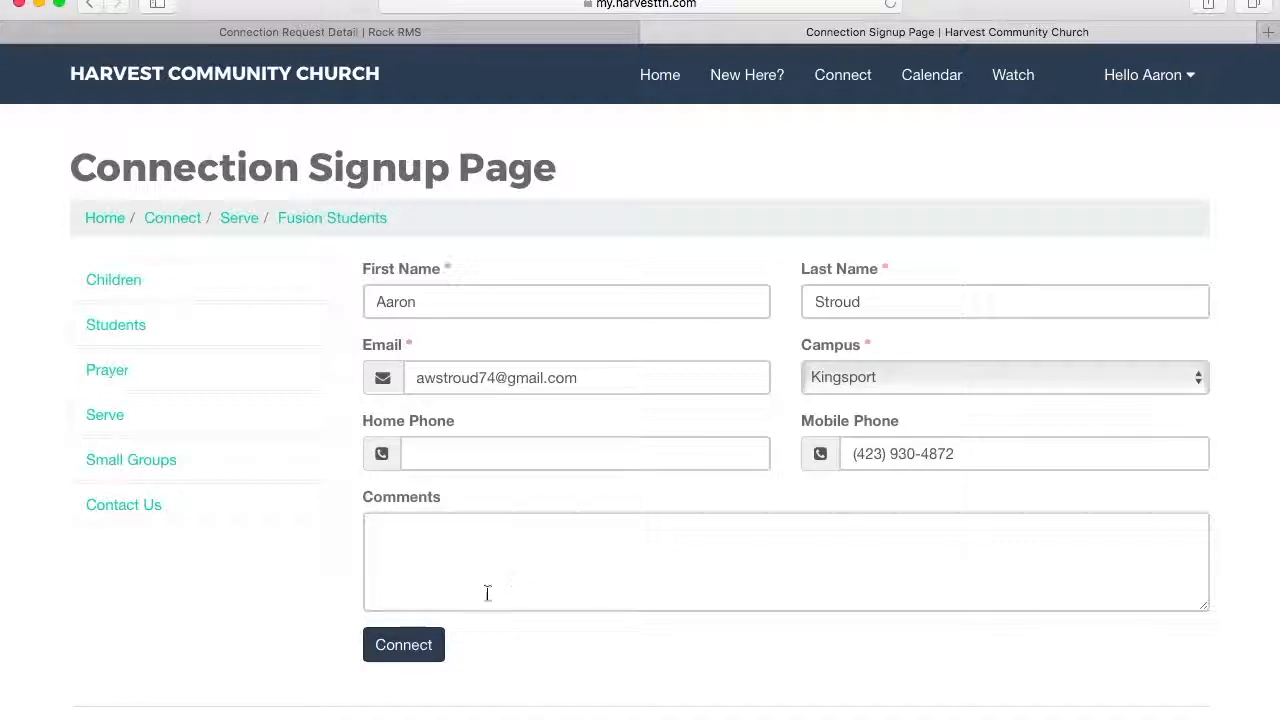
{"action": "left_click", "coordinate": [404, 646]}
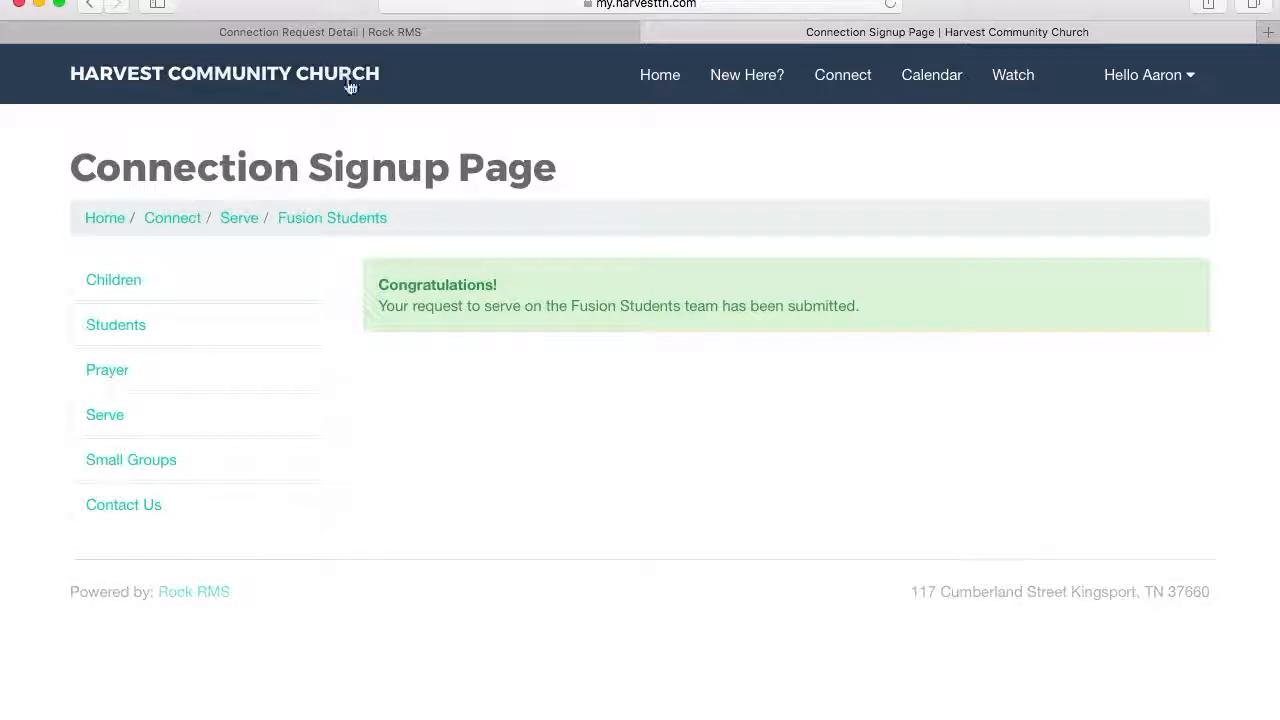
- Switch back to Rock RMS, return to the Connections overview and check the Fusion Students connection request list
{"action": "left_click", "coordinate": [311, 31]}
{"action": "scroll", "coordinate": [784, 327], "scroll_direction": "up", "scroll_amount": 5}
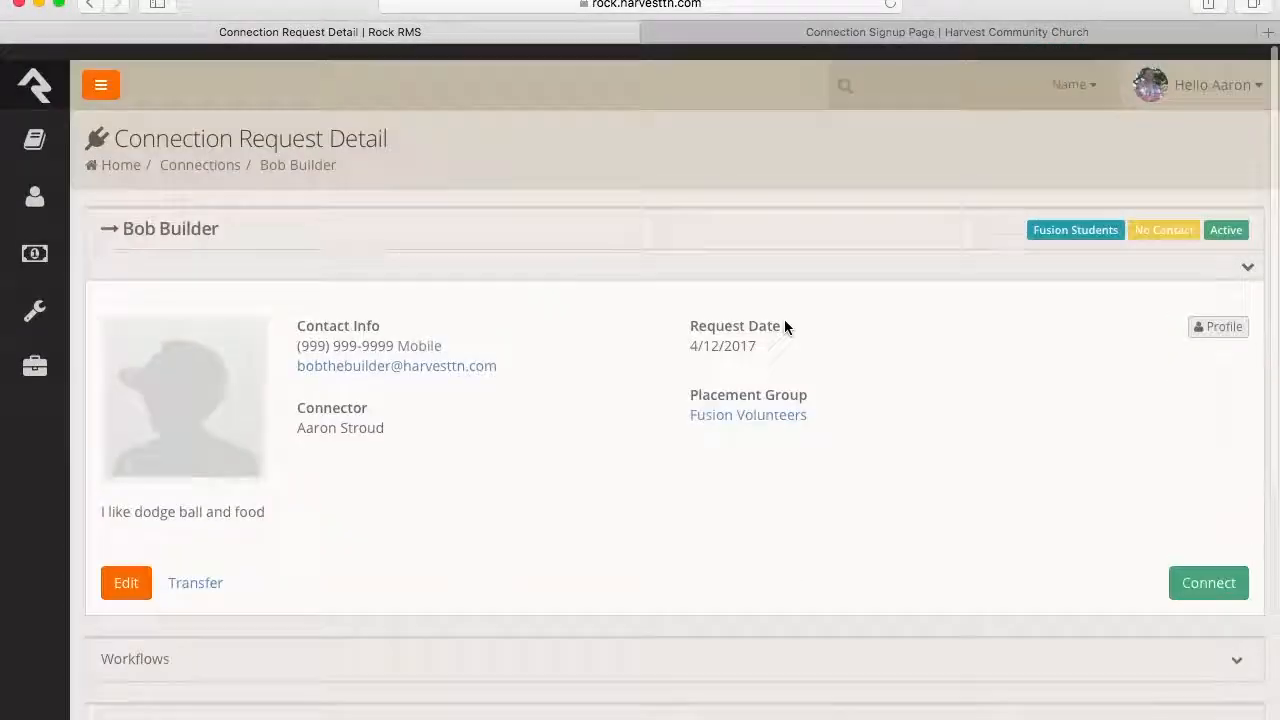
{"action": "left_click", "coordinate": [225, 150]}
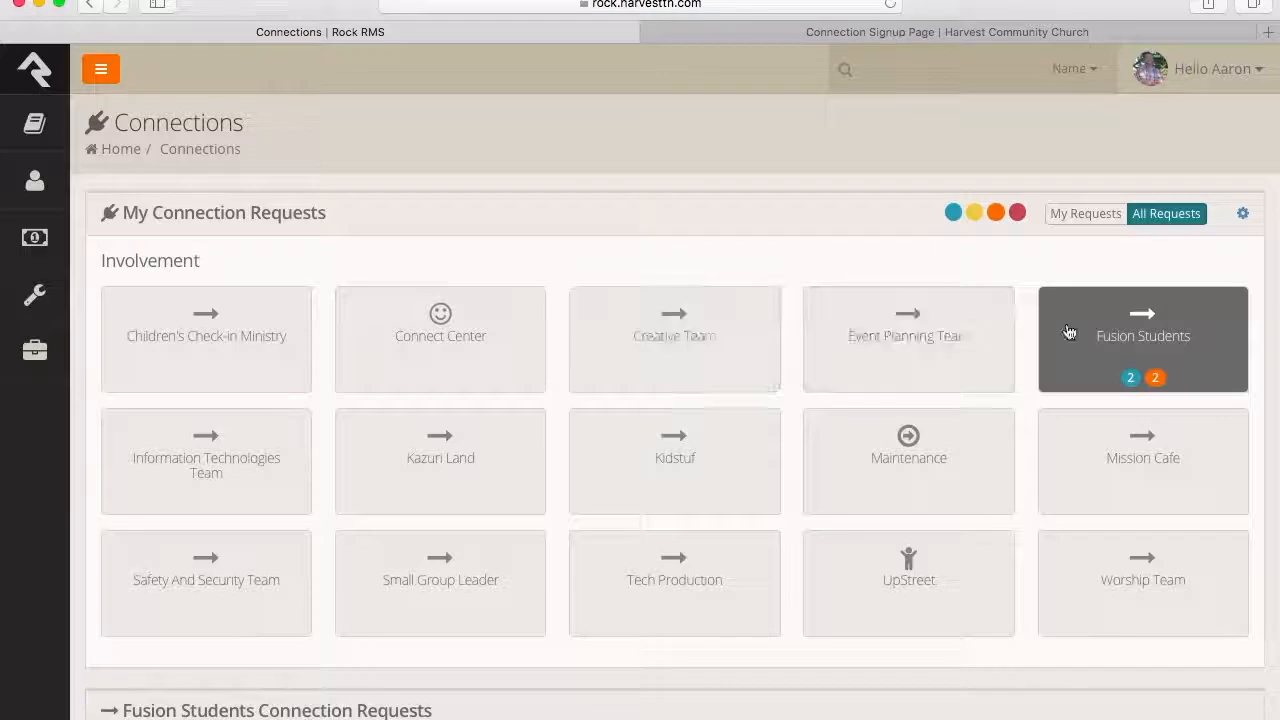
{"action": "scroll", "coordinate": [1137, 340], "scroll_direction": "down", "scroll_amount": 5}
{"action": "scroll", "coordinate": [1131, 342], "scroll_direction": "down", "scroll_amount": 2}
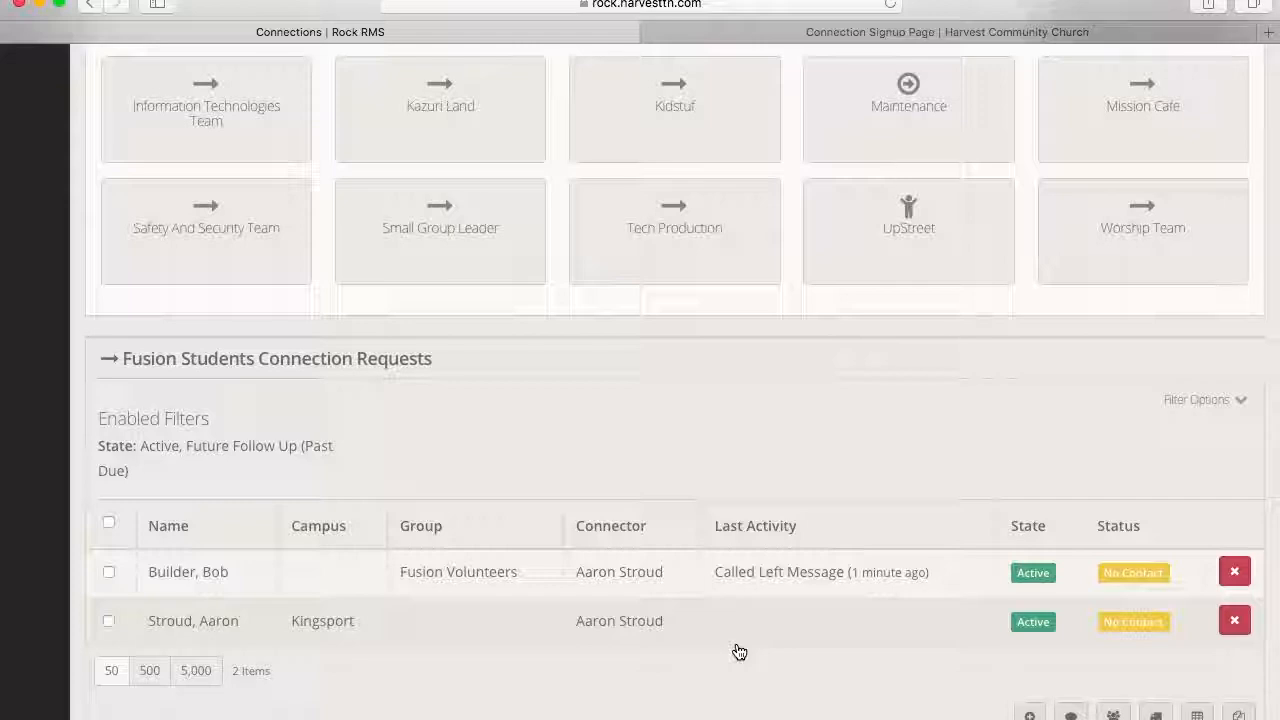
{"action": "scroll", "coordinate": [738, 652], "scroll_direction": "up", "scroll_amount": 5}
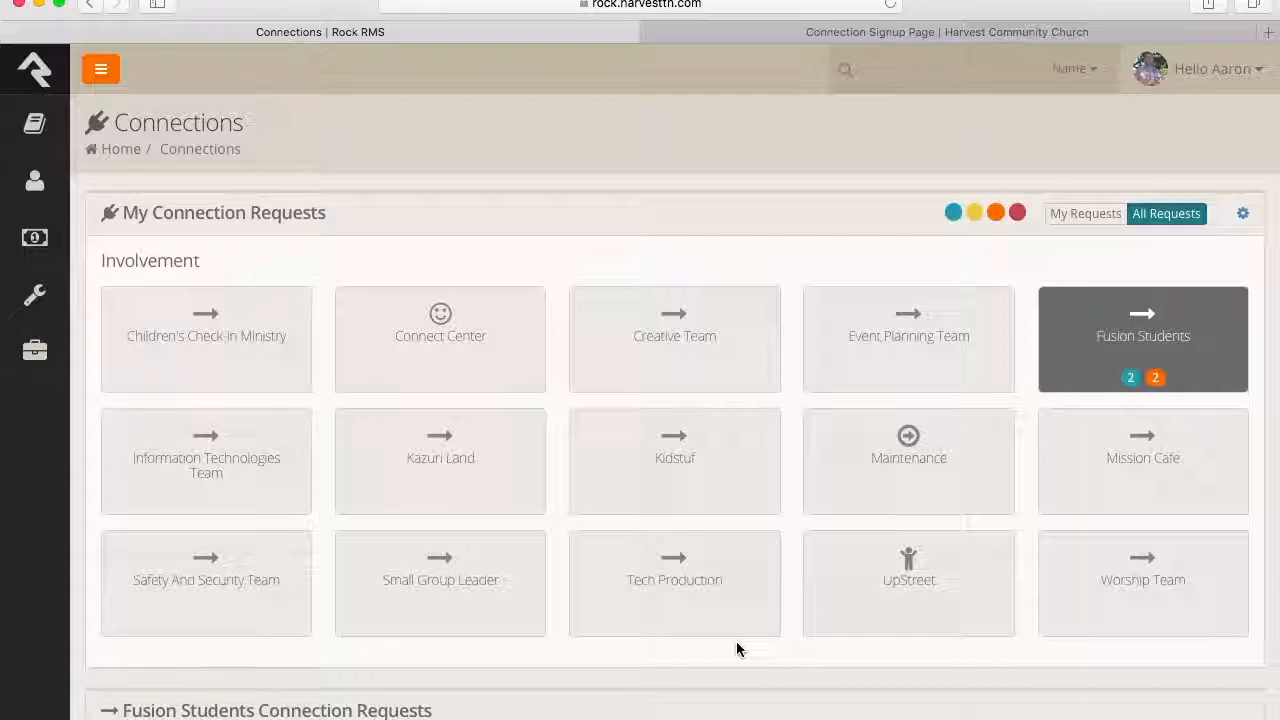
{"action": "mouse_move", "coordinate": [930, 710]}
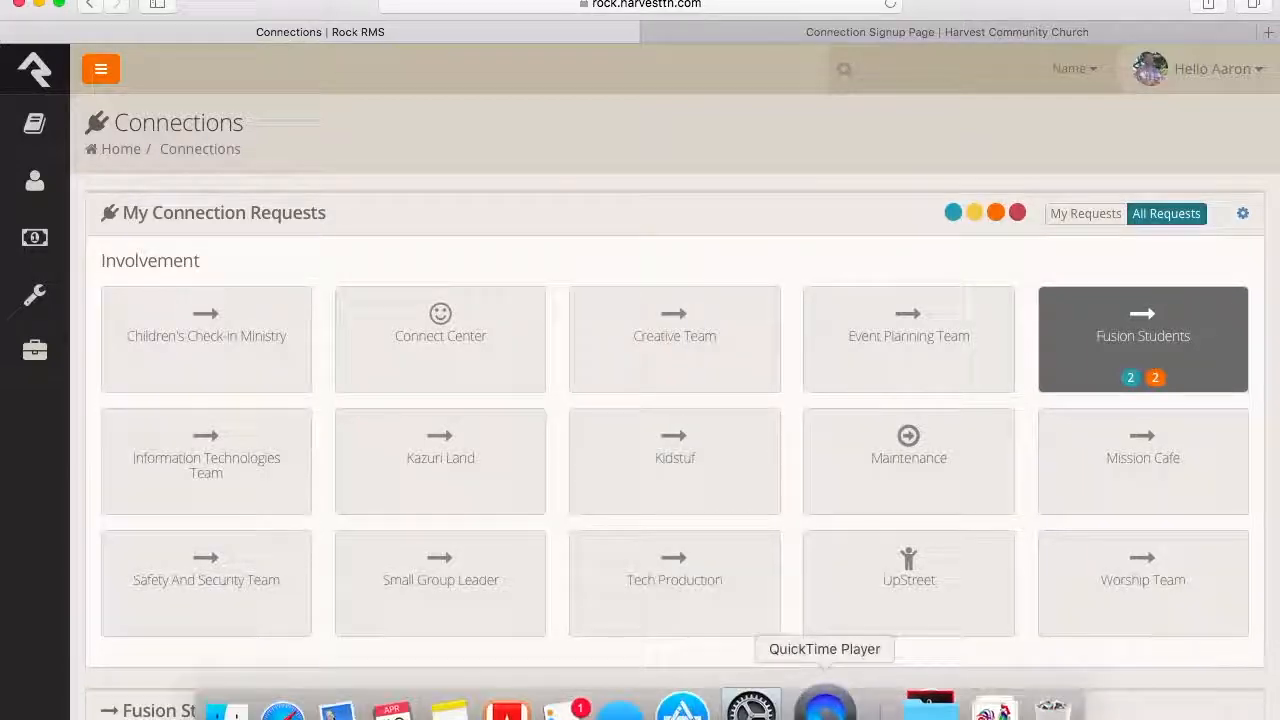
{"action": "right_click", "coordinate": [825, 706]}
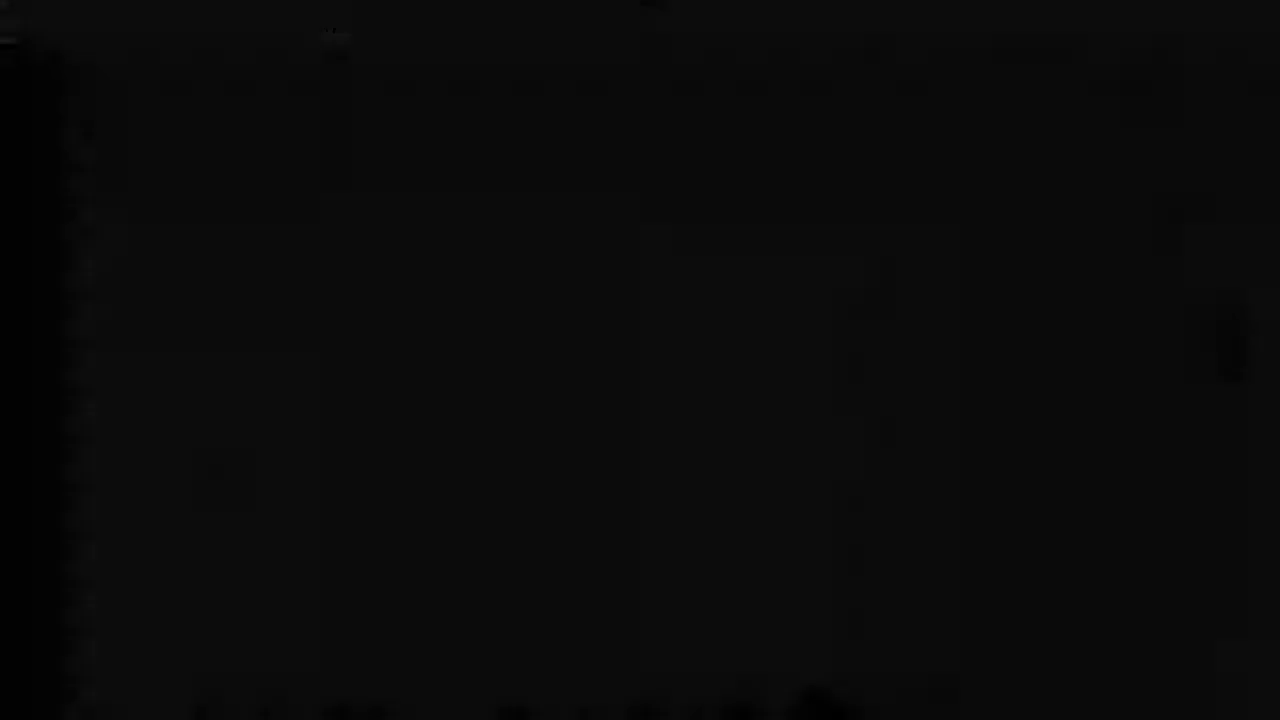